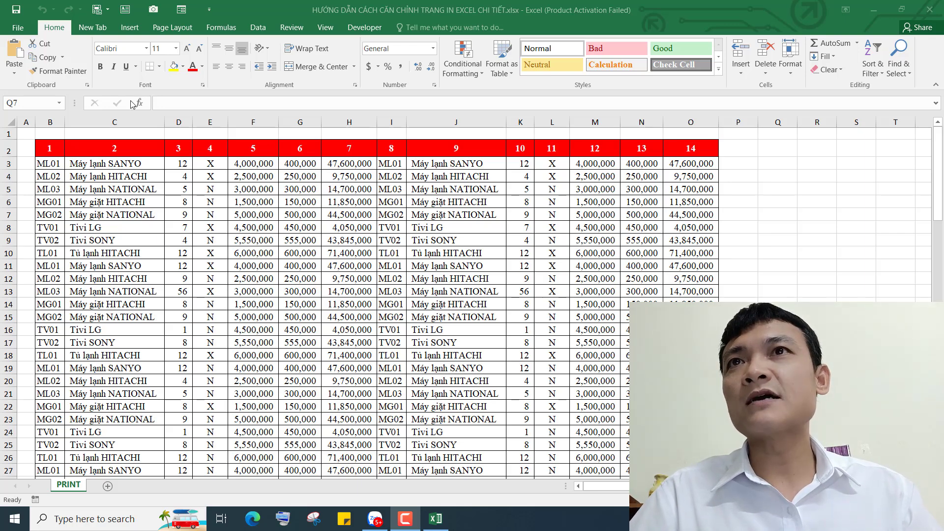
Open File > Print to preview the sales table as three landscape pages
left_click(20, 29)
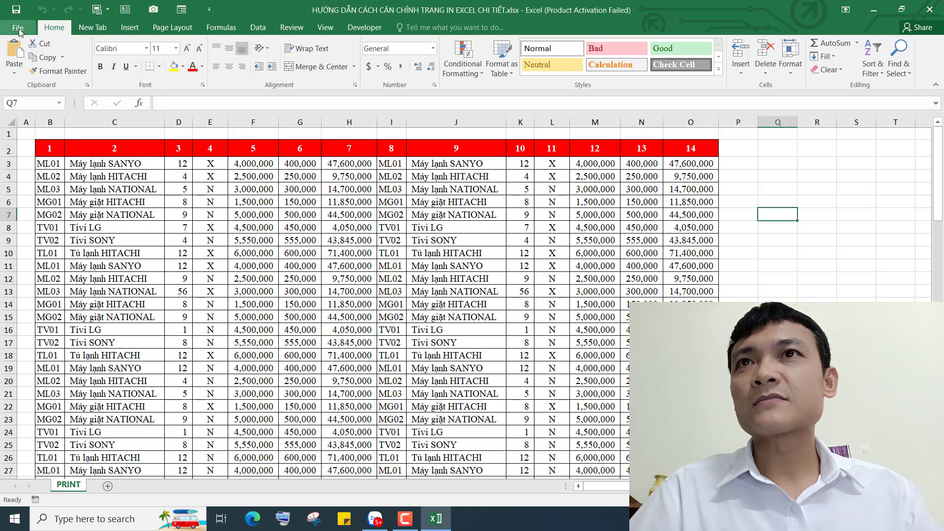
left_click(19, 29)
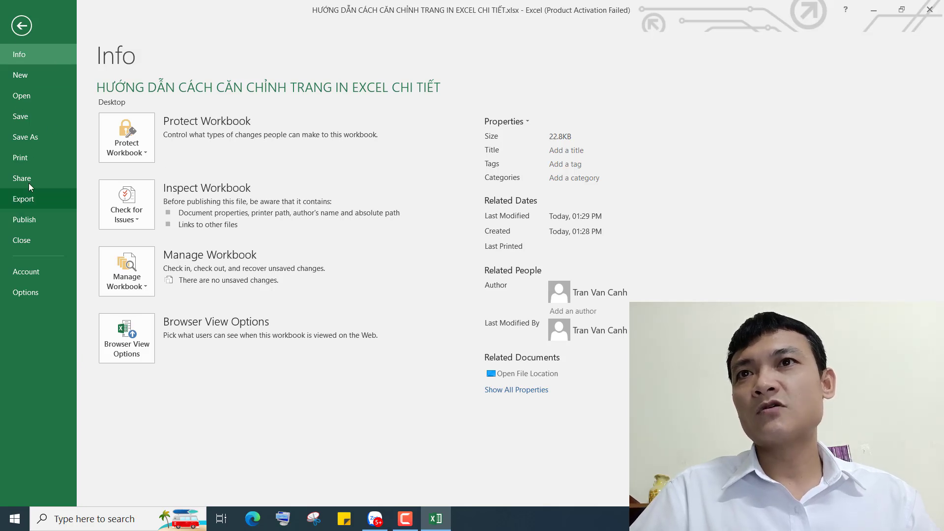
left_click(34, 158)
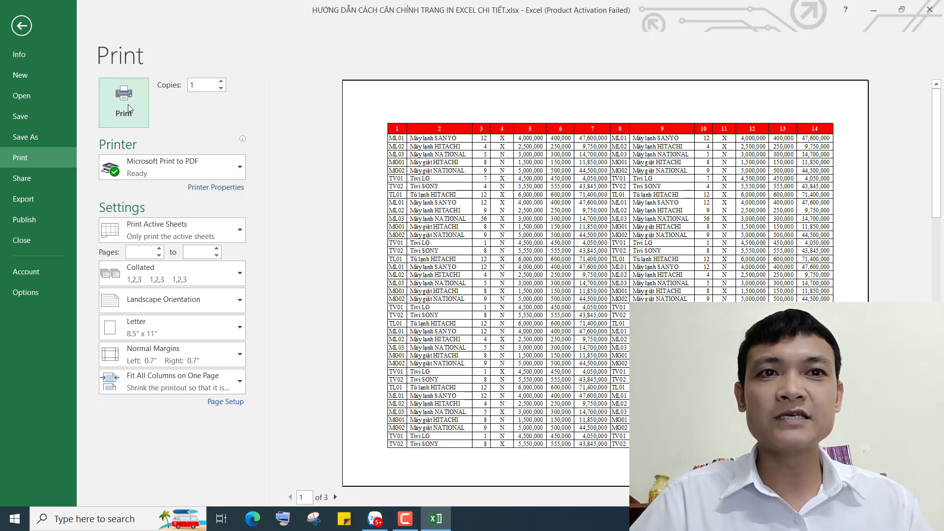
double_click(192, 86)
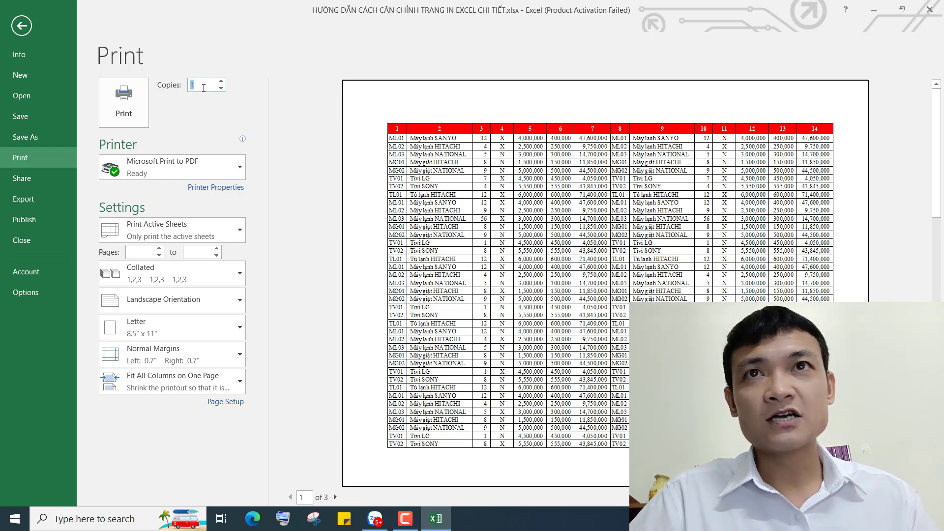
left_click(201, 84)
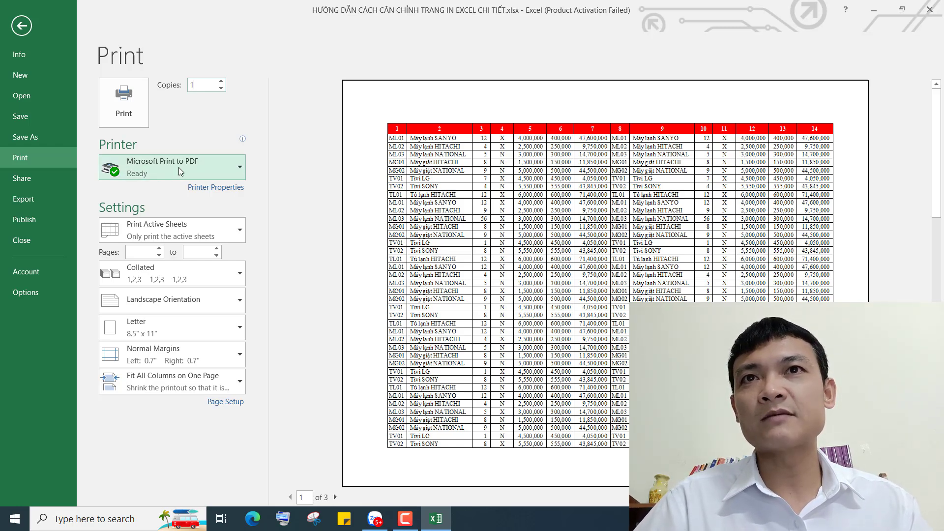
left_click(178, 170)
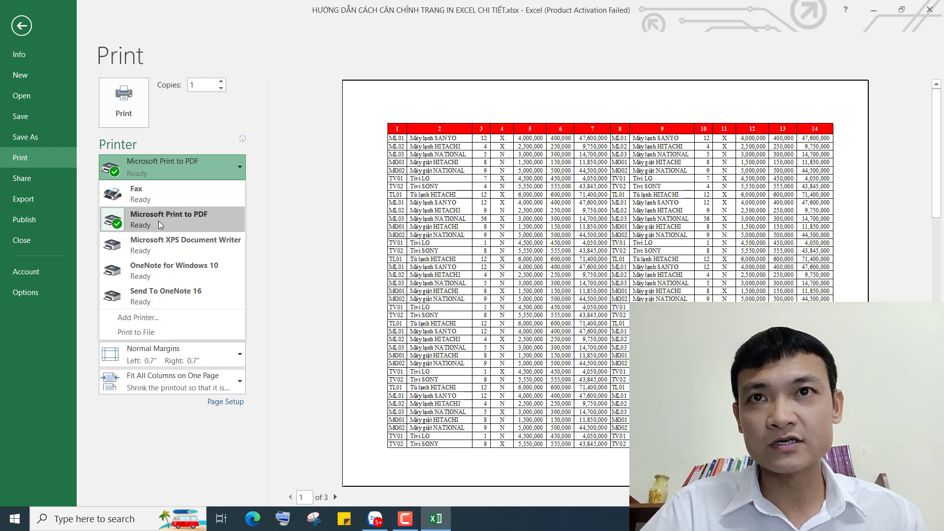
left_click(265, 213)
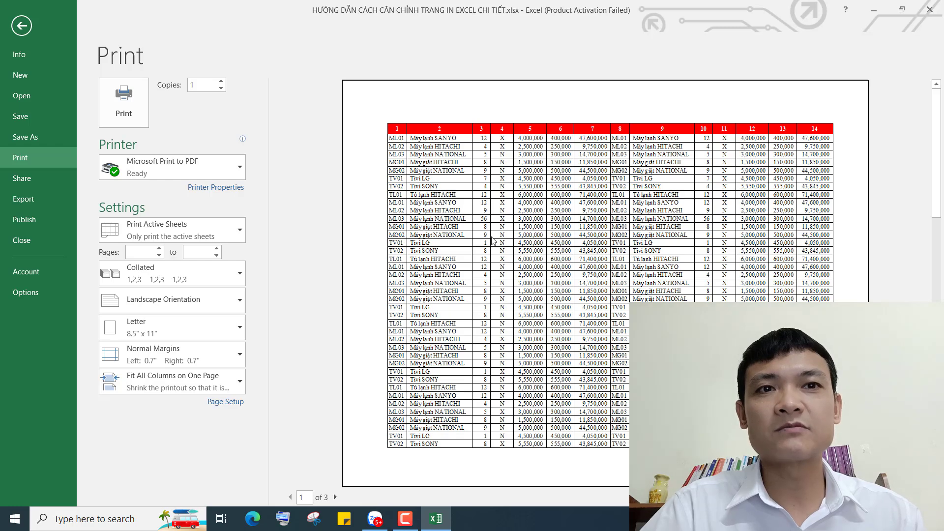
left_click(175, 228)
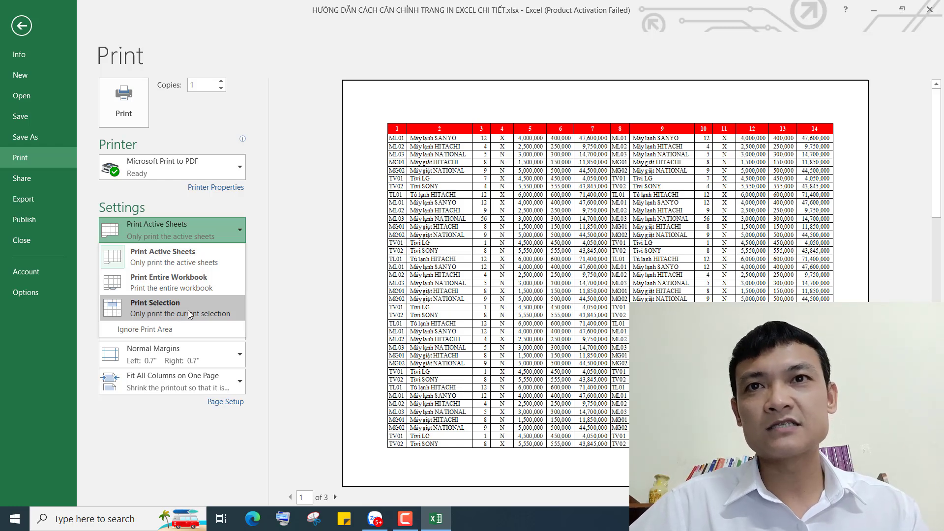
left_click(267, 270)
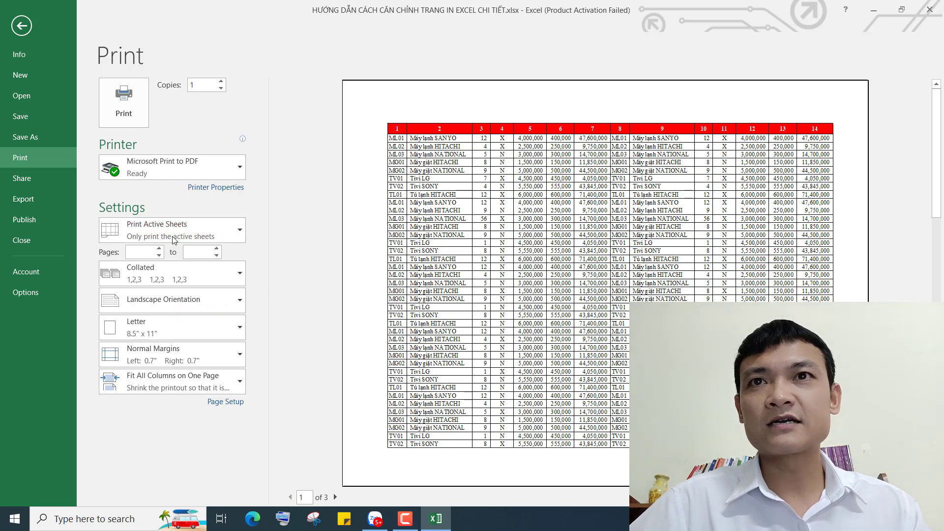
left_click(133, 252)
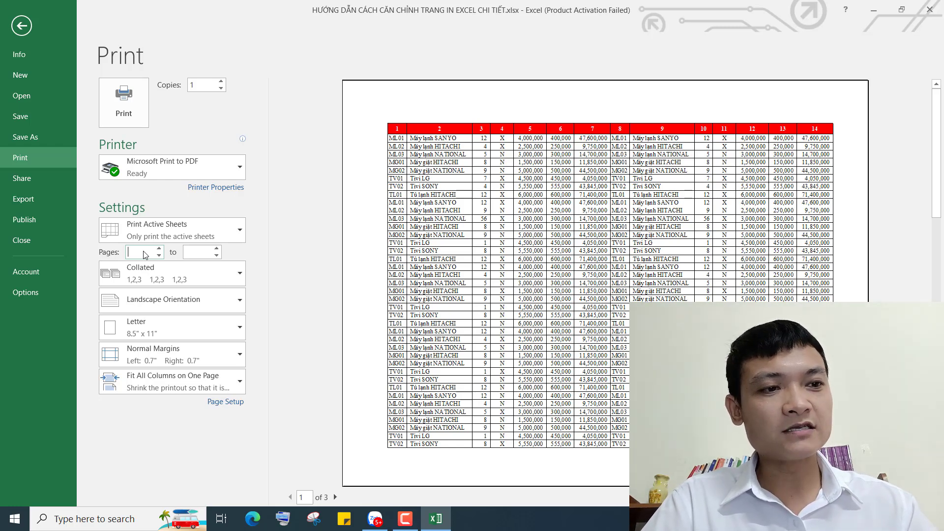
type("1")
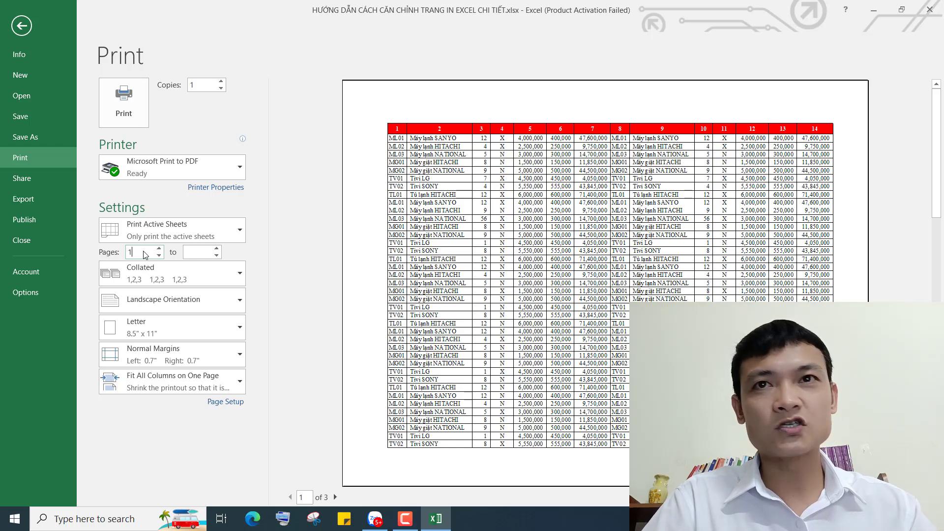
left_click(211, 253)
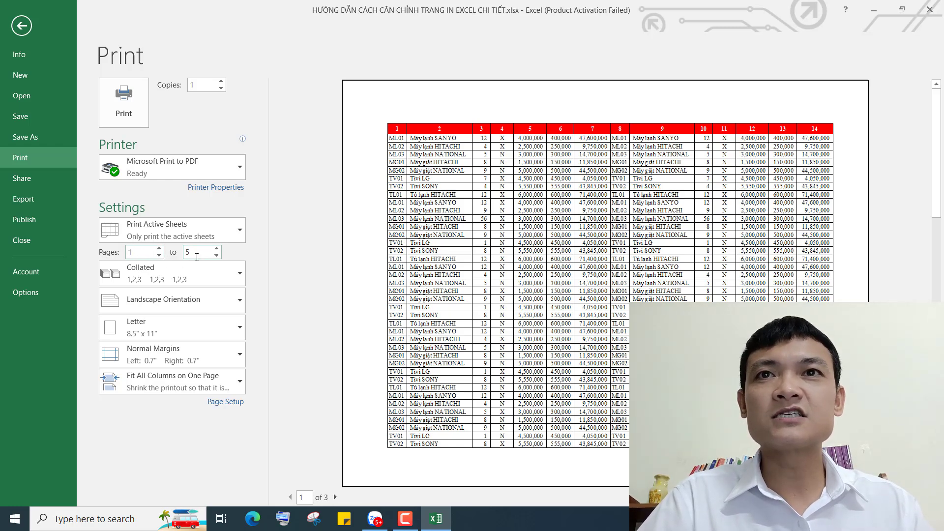
double_click(198, 252)
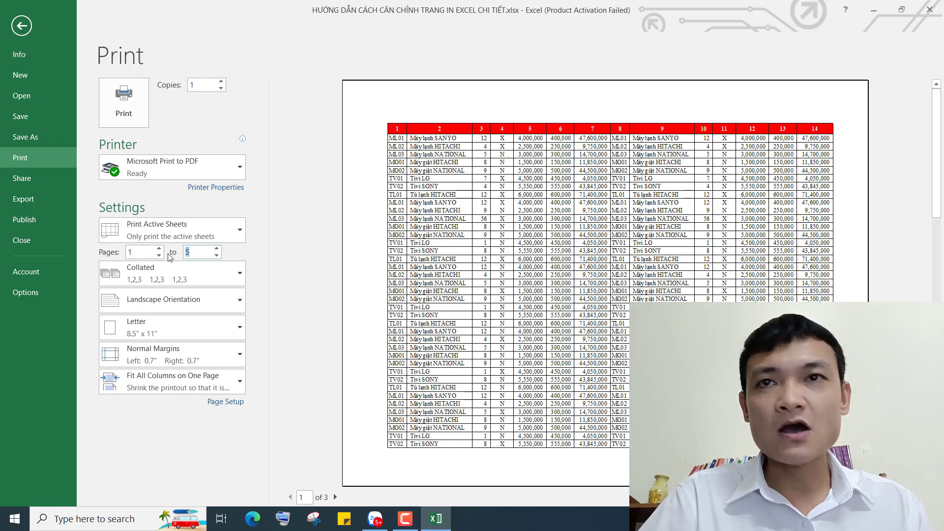
double_click(149, 254)
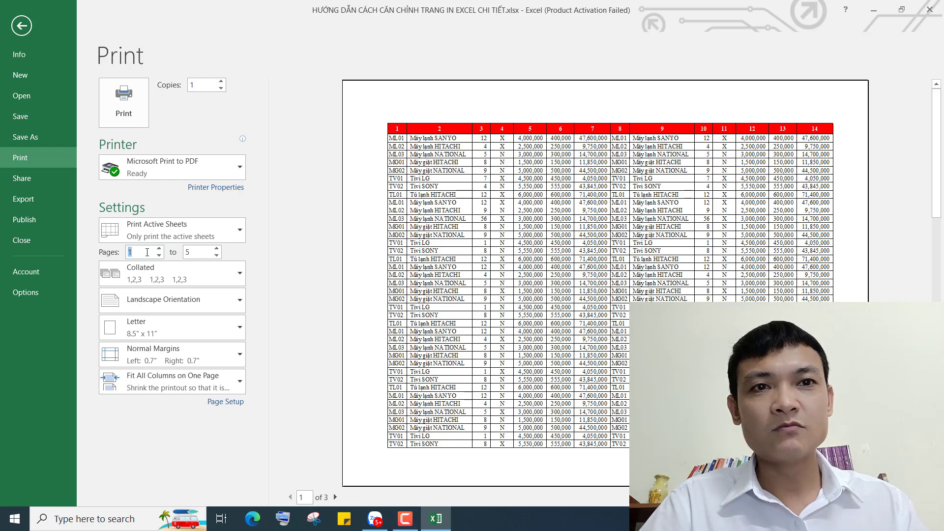
type("4")
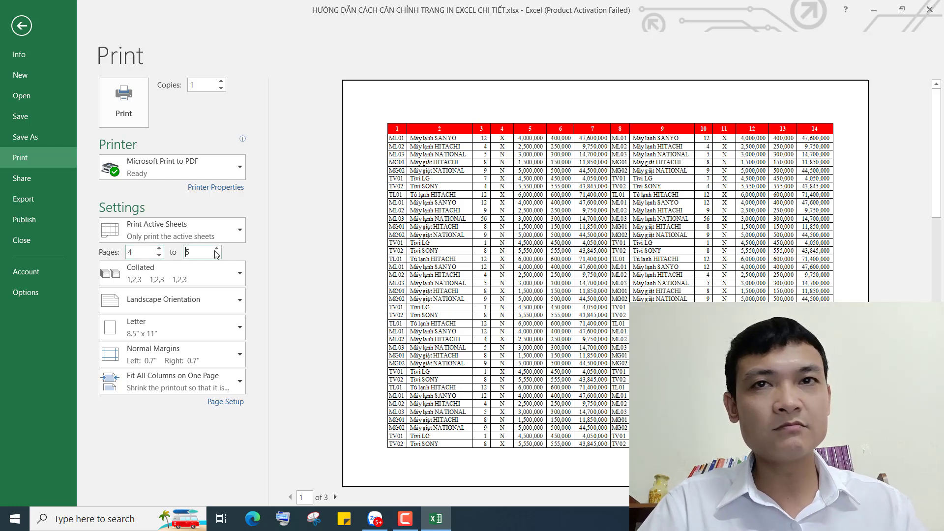
double_click(187, 252)
type("7")
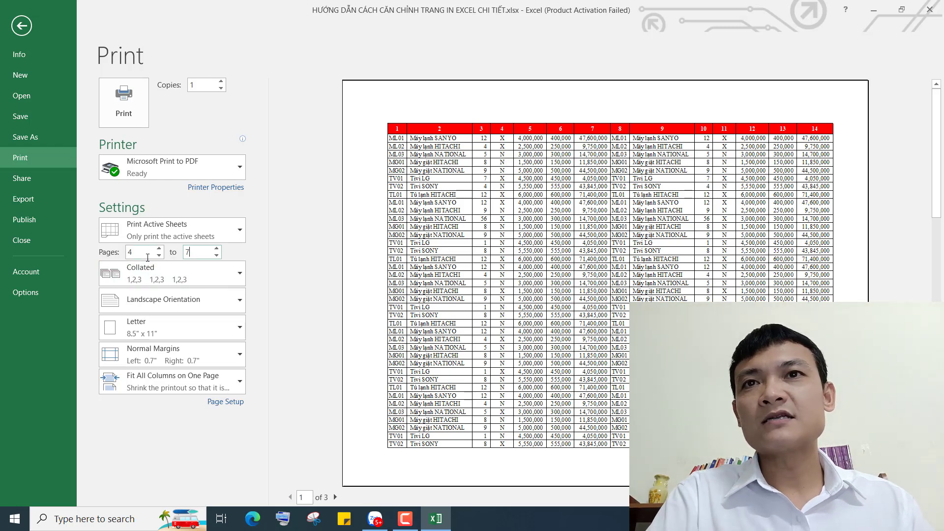
left_click(128, 252)
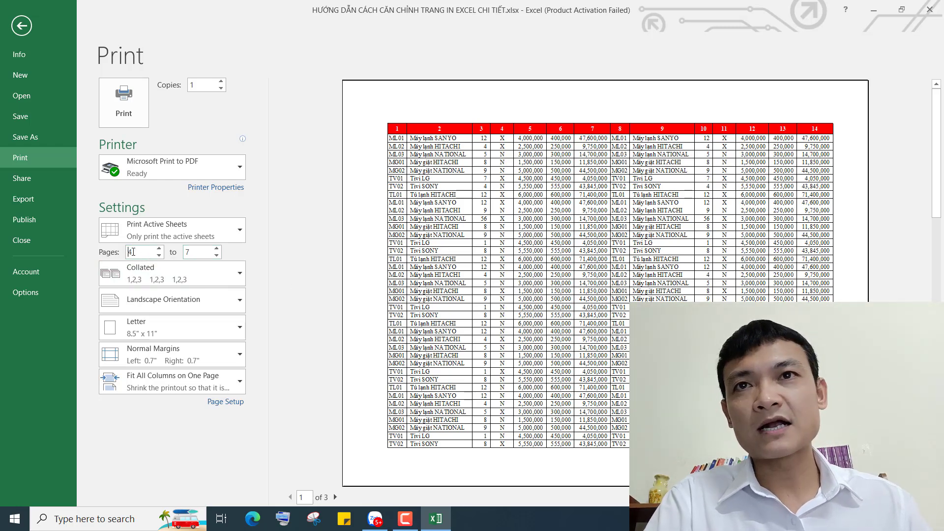
double_click(128, 252)
key("BackSpace")
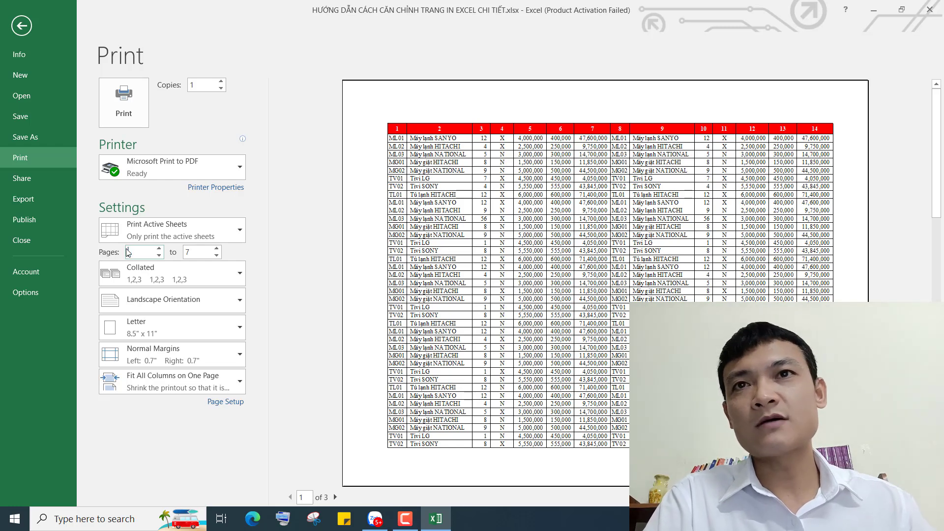
double_click(185, 253)
key("BackSpace")
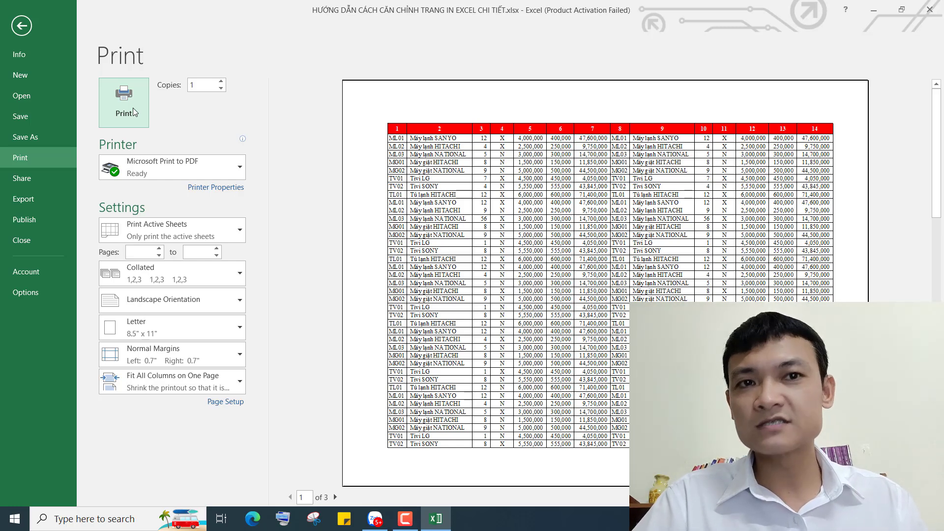
Return from the Print screen, select cells F6, I7 and G7, and show the Page Layout ribbon
left_click(22, 32)
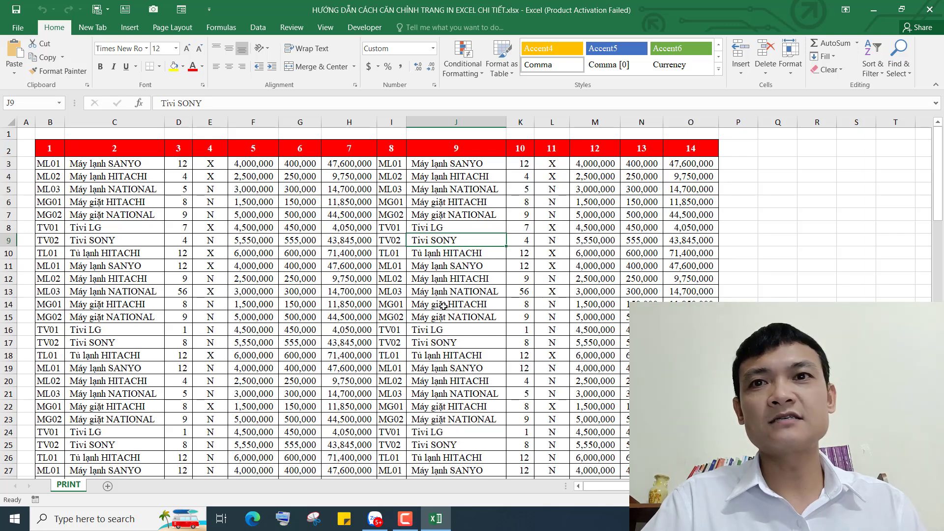
left_click(263, 202)
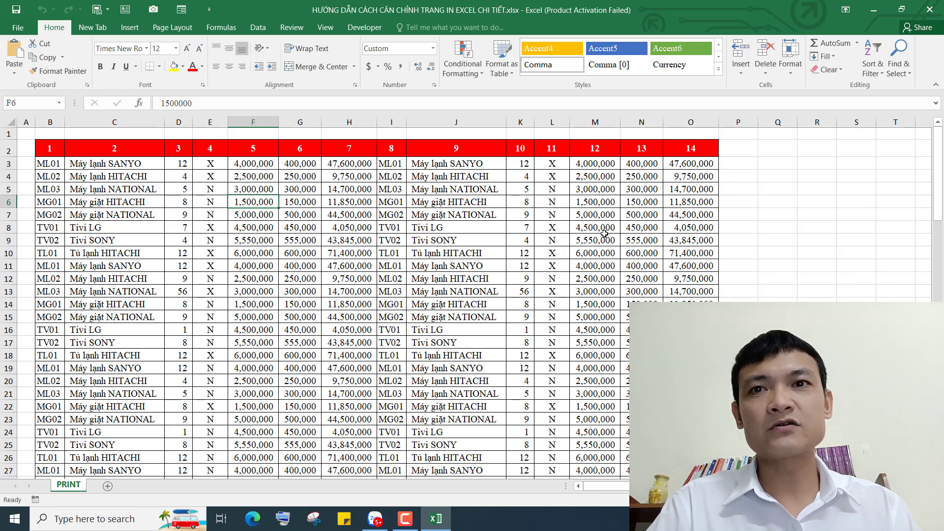
left_click(387, 214)
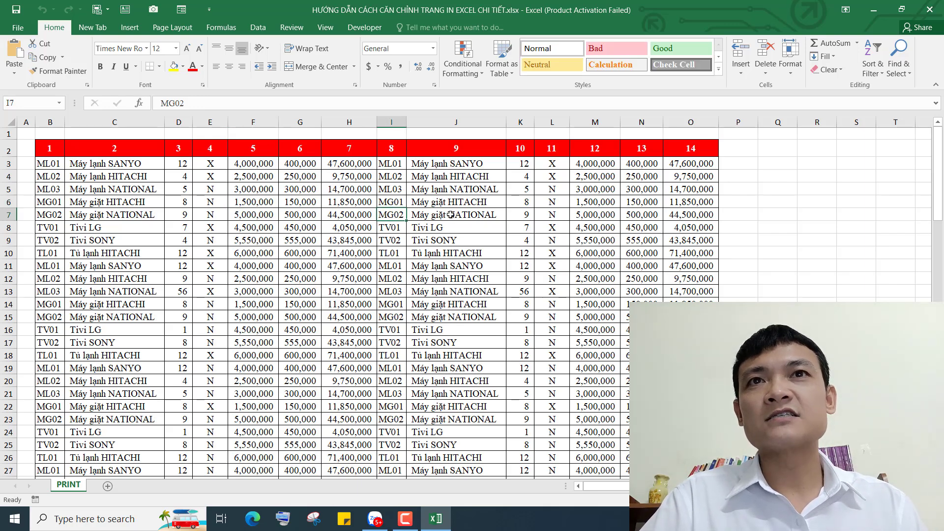
left_click(295, 216)
left_click(176, 28)
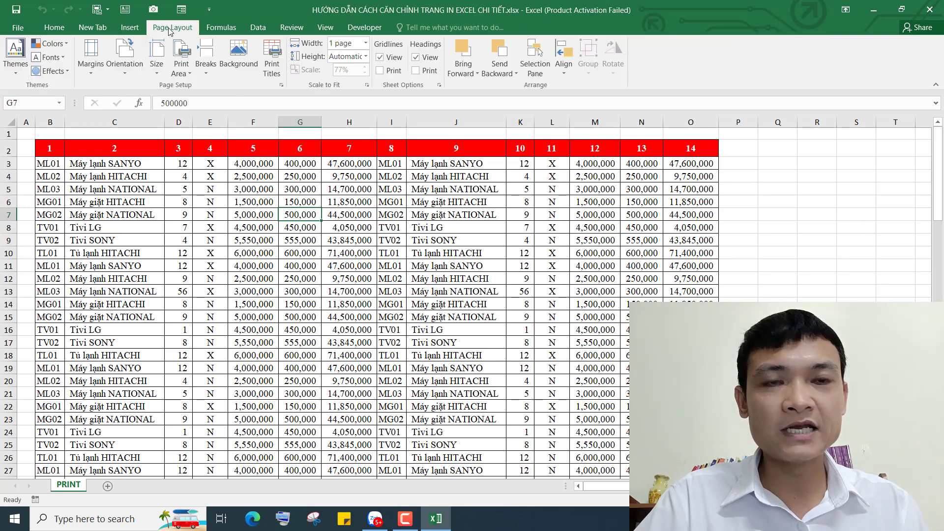
Open Page Setup through the Custom Margins option and centre the dialog
left_click(92, 74)
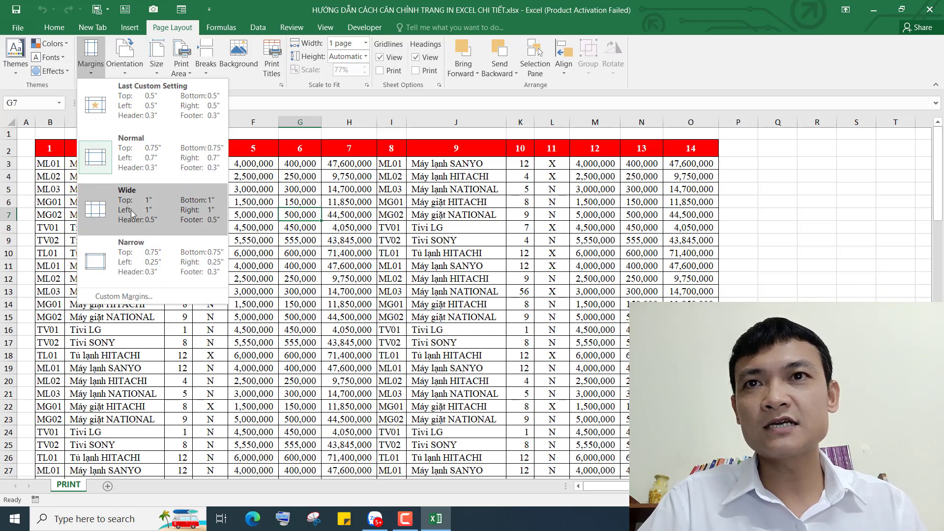
left_click(123, 296)
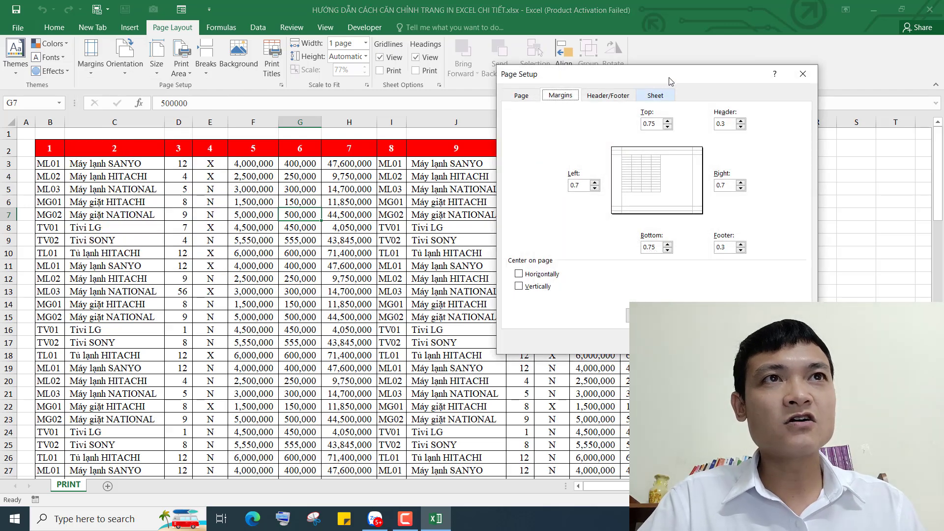
mouse_move(670, 76)
left_mouse_down()
mouse_move(443, 98)
mouse_move(427, 115)
mouse_move(206, 115)
mouse_move(289, 118)
mouse_move(218, 124)
left_mouse_up()
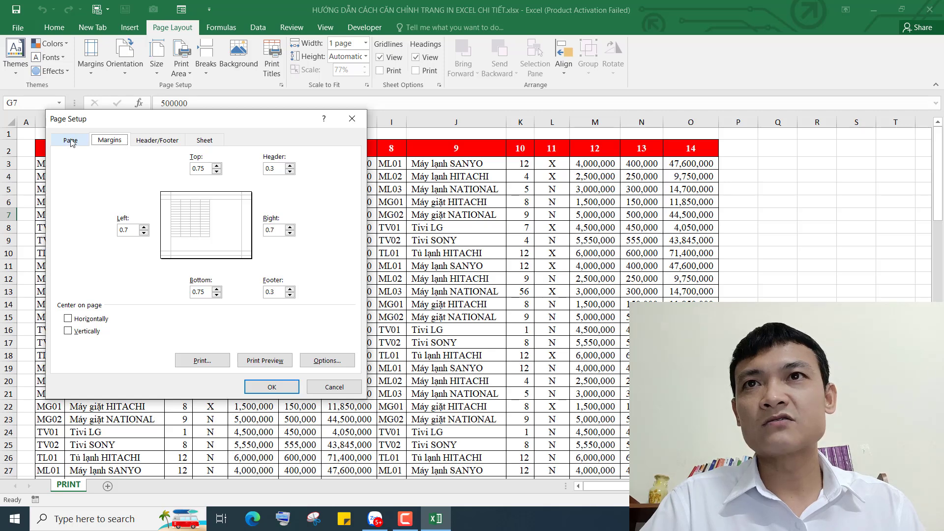
On the Page tab, compare portrait and landscape, keep landscape, and shift the dialog down
left_click(71, 140)
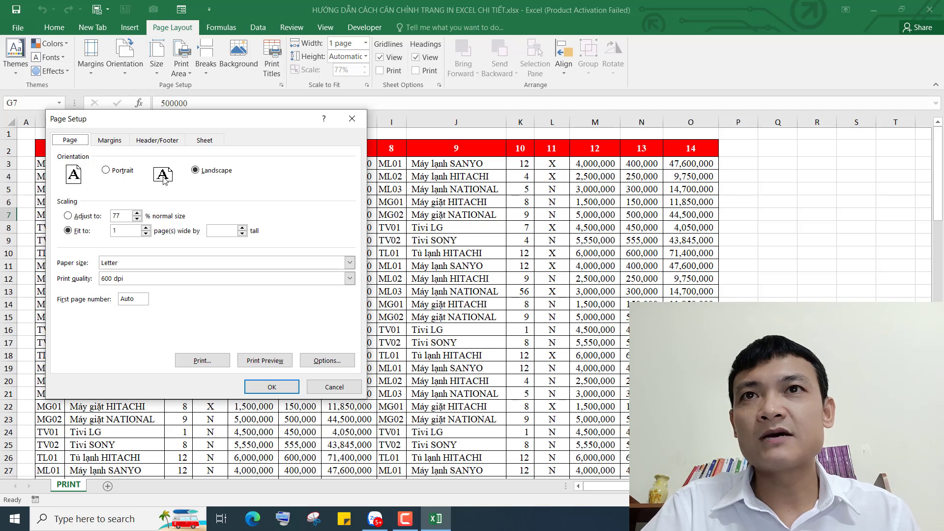
left_click(106, 172)
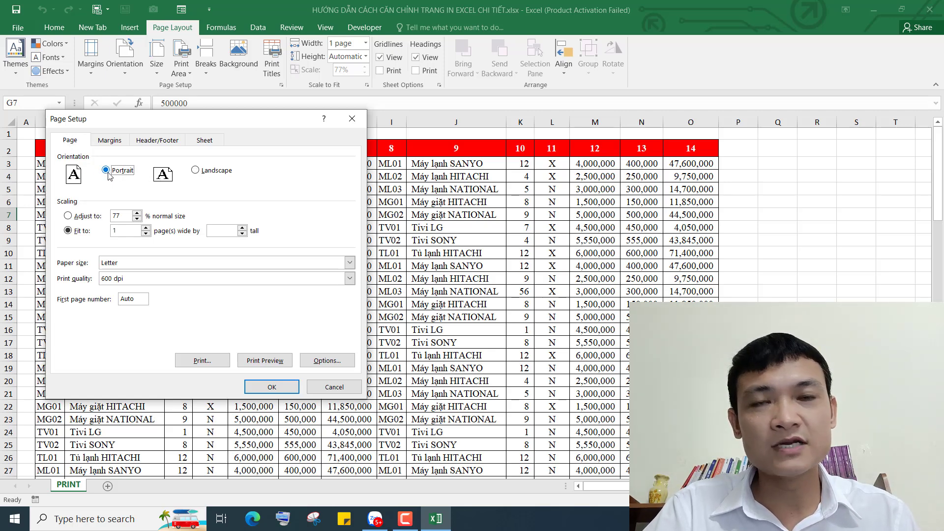
left_click(196, 171)
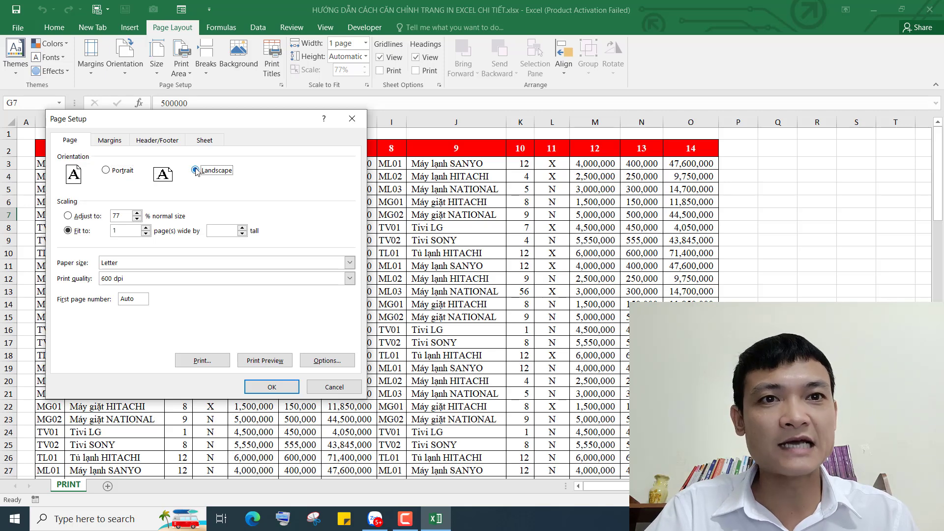
left_click(106, 171)
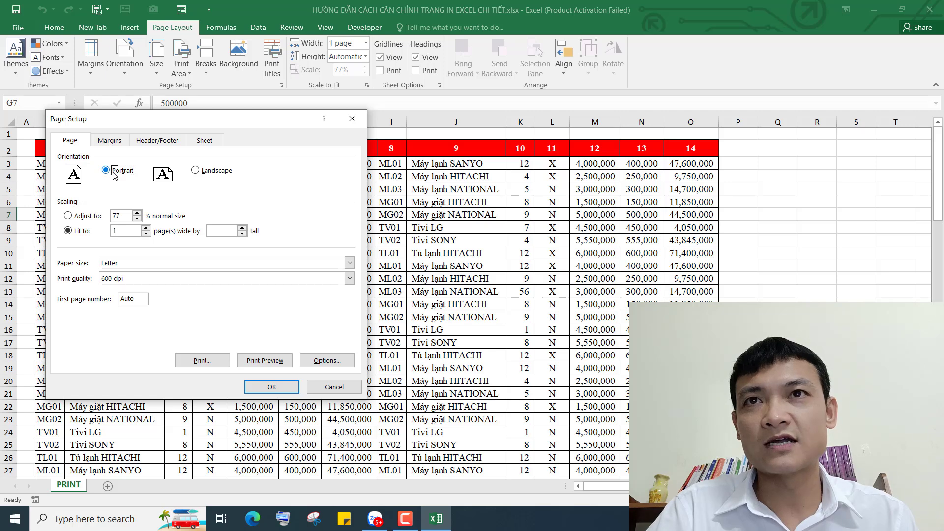
left_click(195, 170)
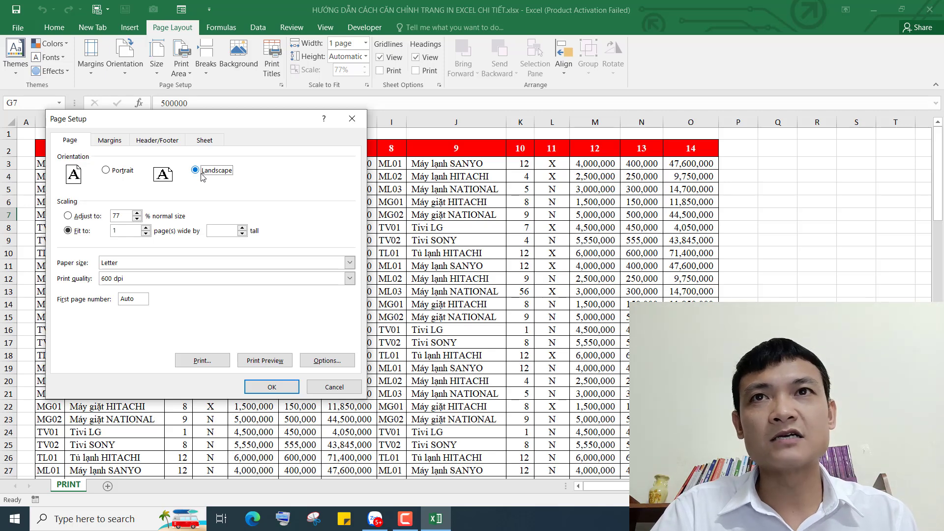
left_click_drag(217, 123, 219, 181)
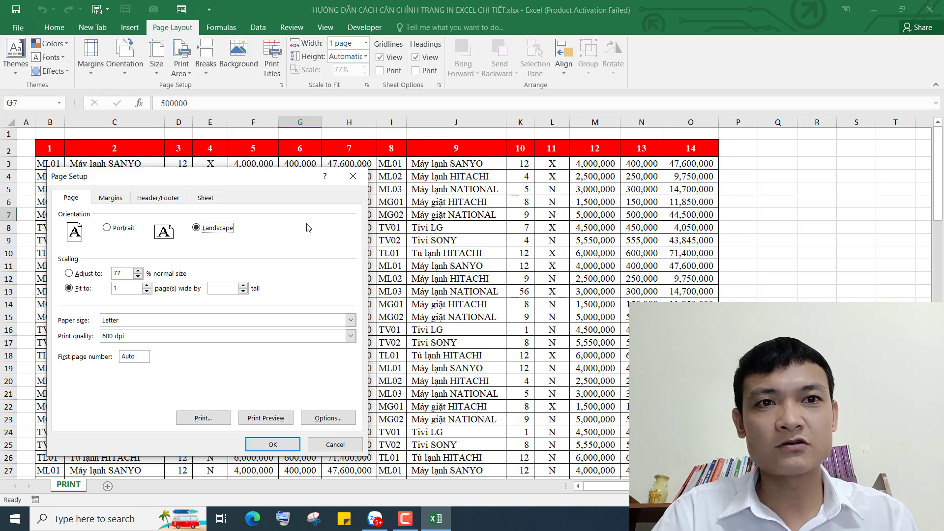
left_click_drag(274, 181, 287, 182)
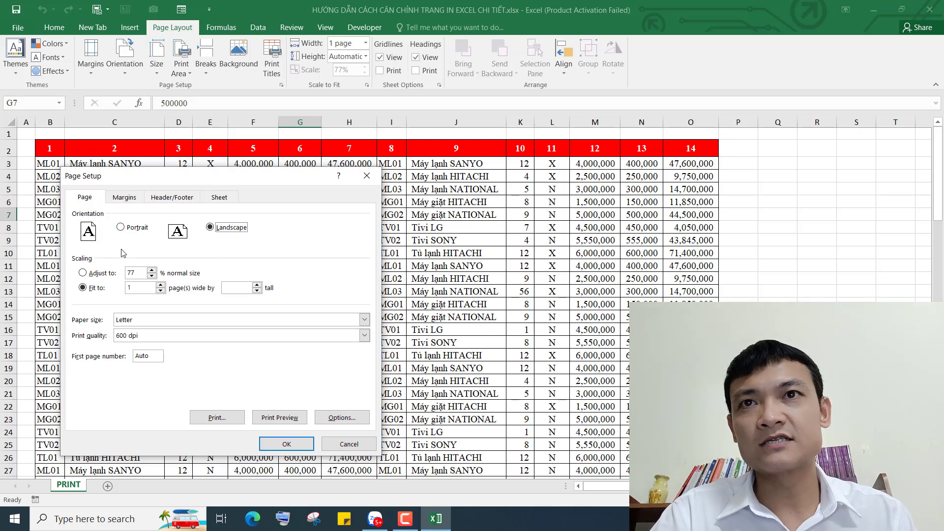
Switch scaling from Fit to 1 page wide to Adjust to 100% normal size
left_click(83, 274)
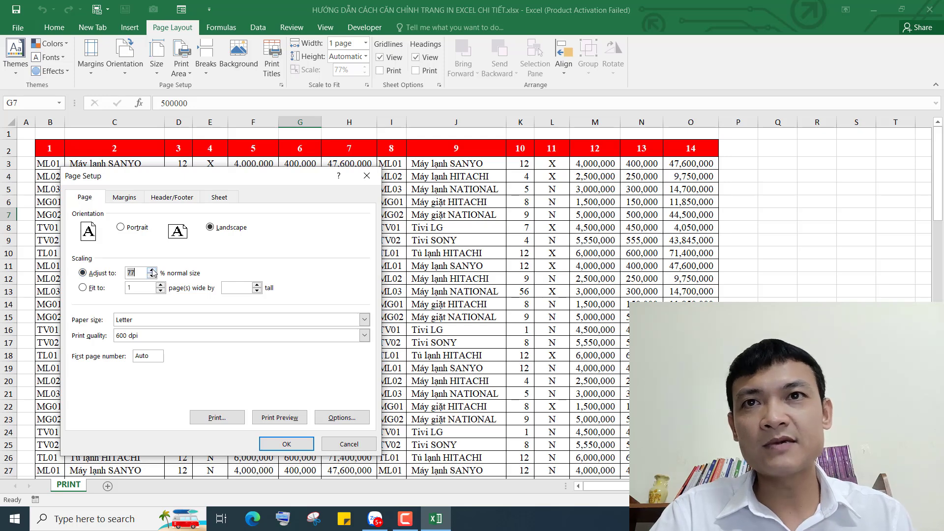
type("100")
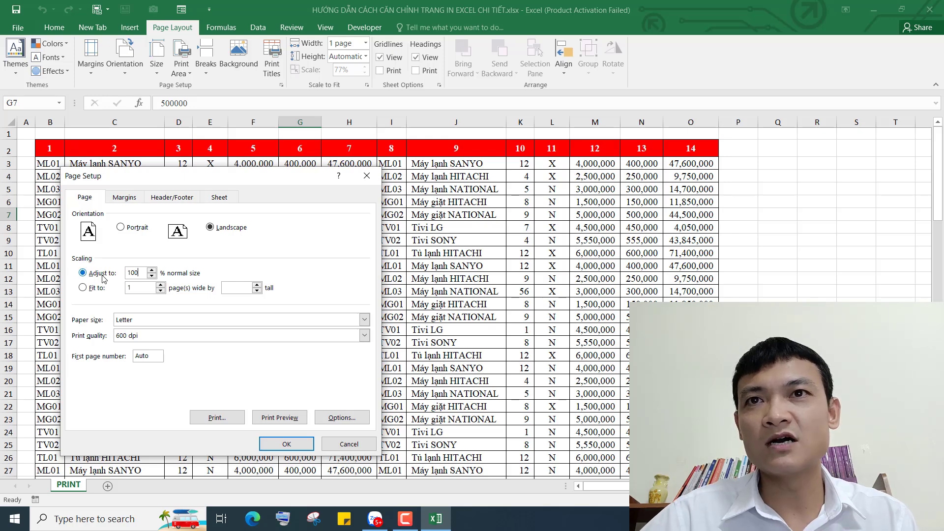
left_click(144, 273)
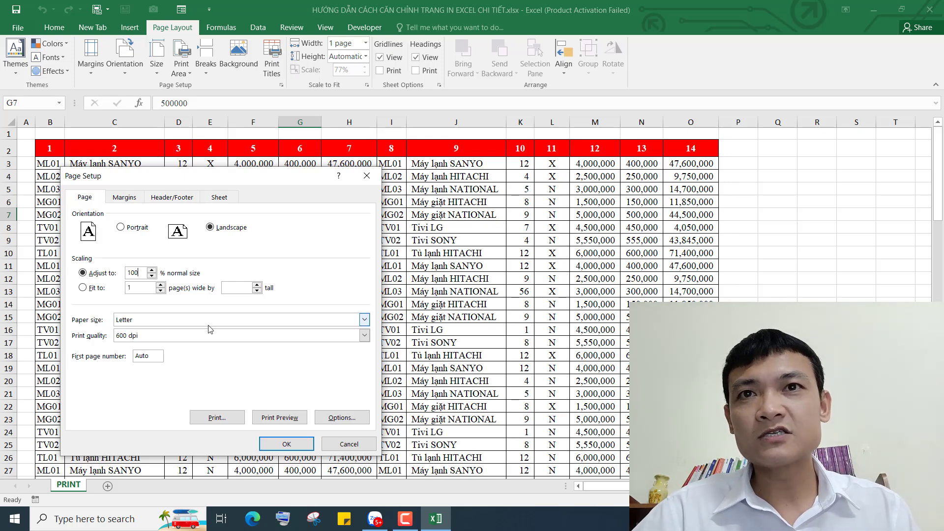
Choose A4 as the paper size and keep 600 dpi print quality
left_click(303, 320)
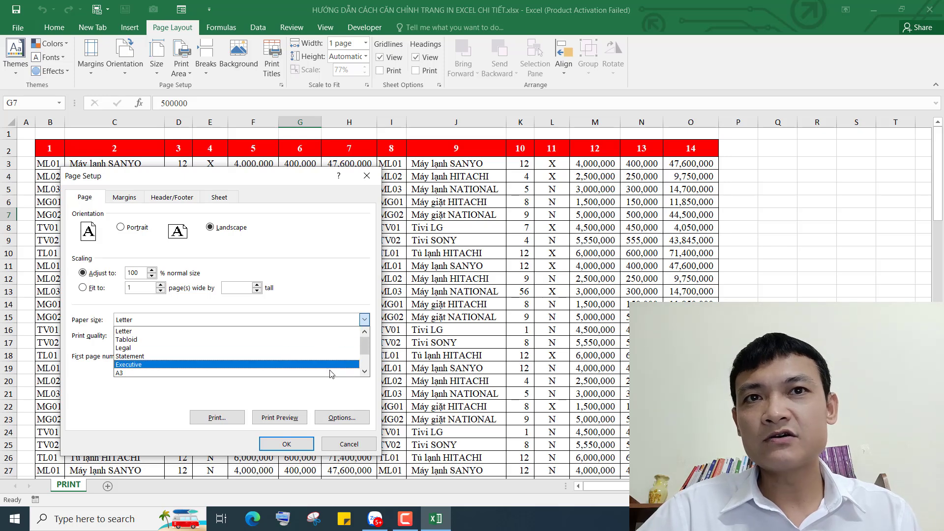
left_click(364, 371)
left_click(364, 372)
left_click(364, 372)
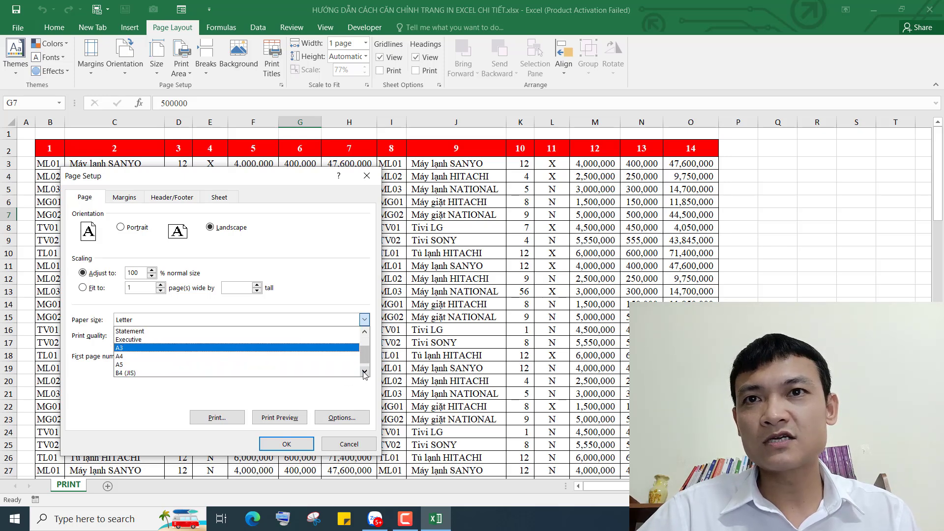
left_click(364, 371)
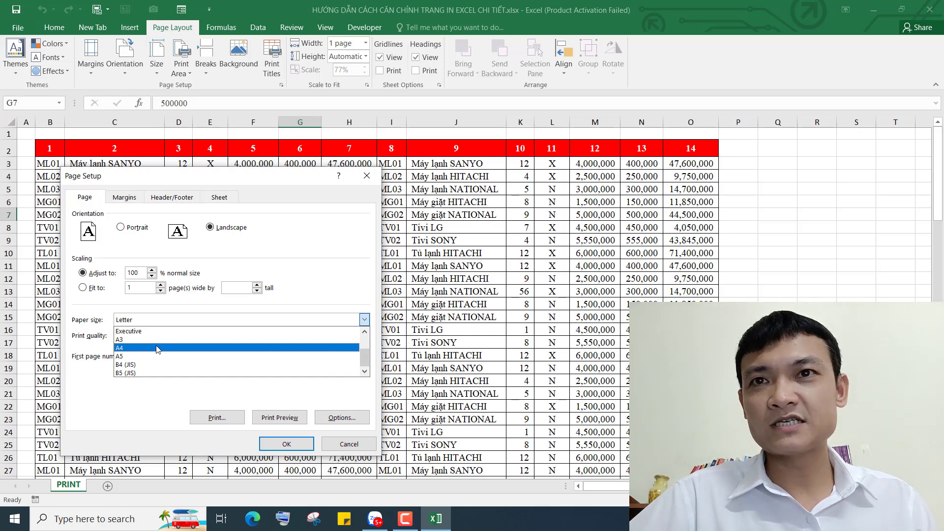
left_click(170, 348)
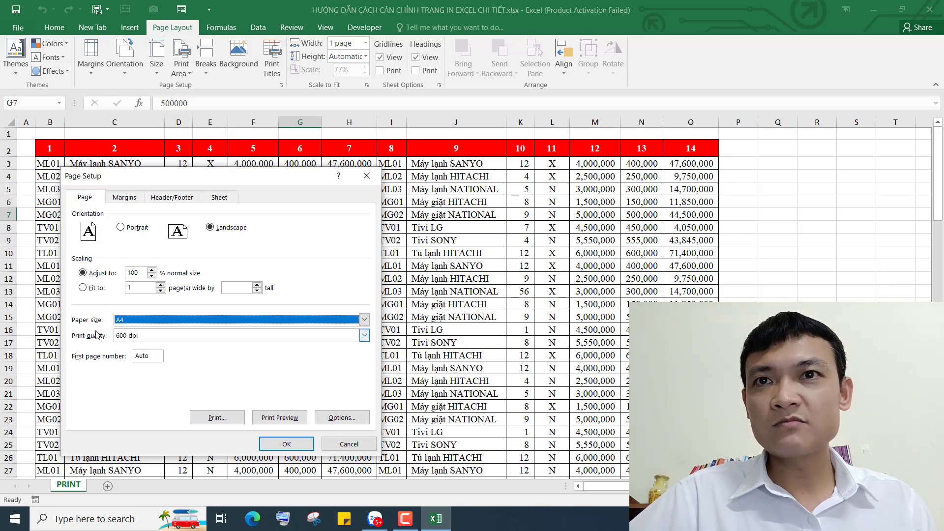
left_click(151, 336)
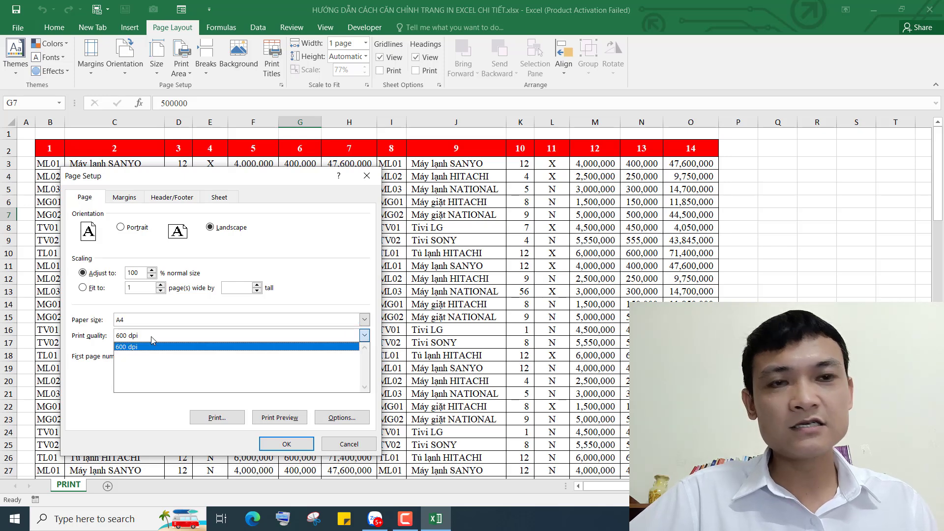
left_click(151, 336)
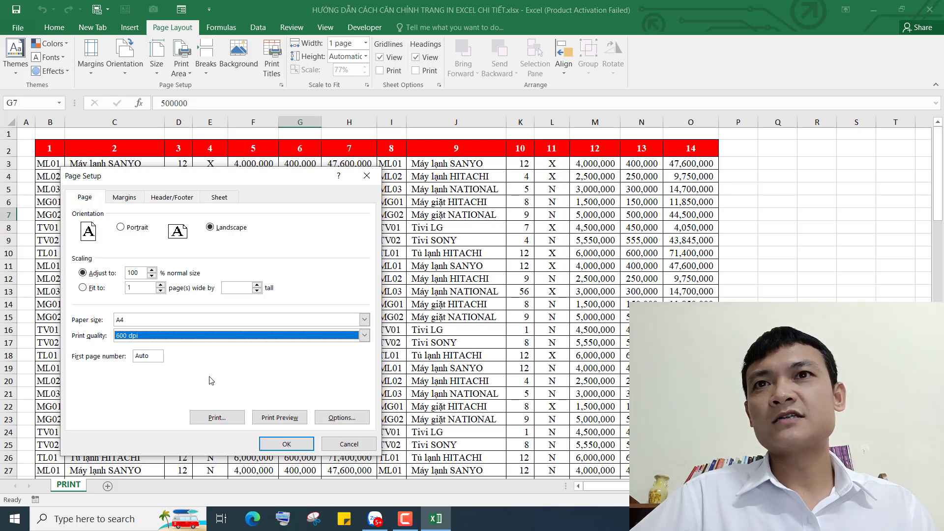
left_click(132, 200)
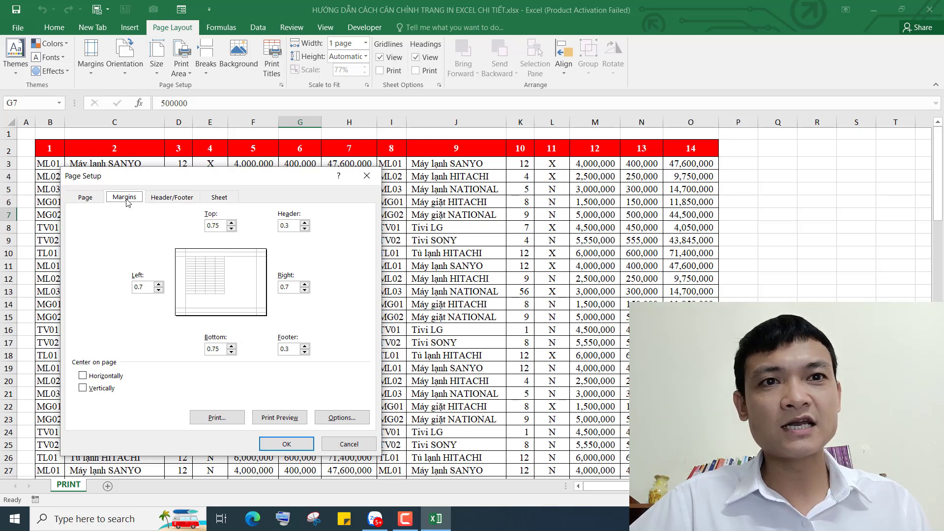
left_click(145, 287)
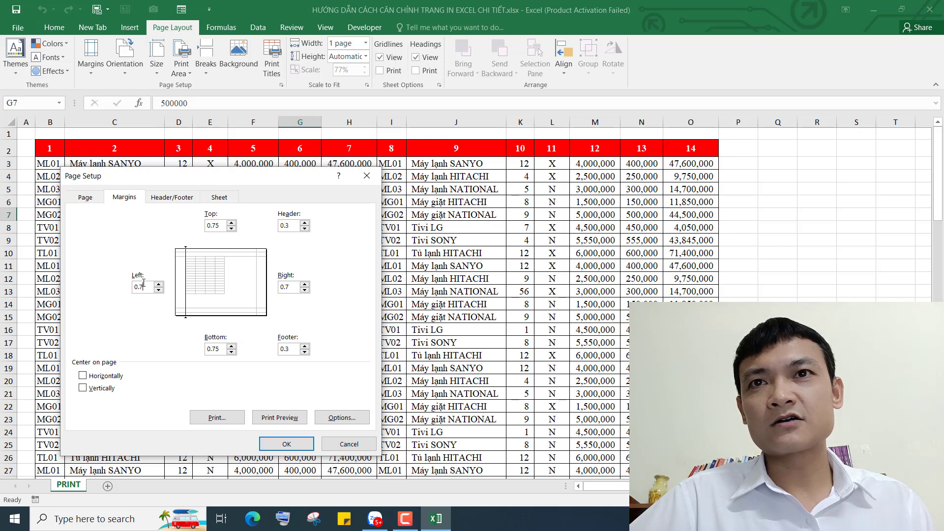
left_click(288, 287)
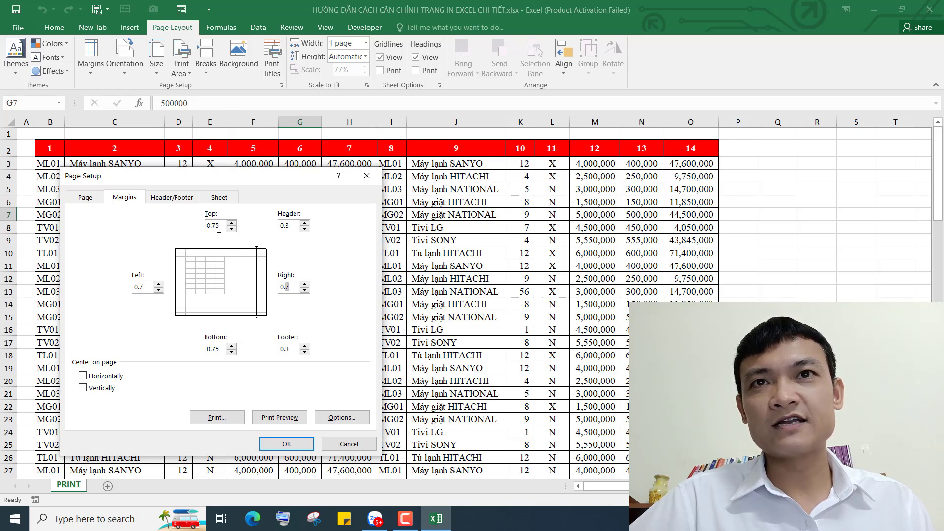
left_click(218, 228)
left_click(215, 349)
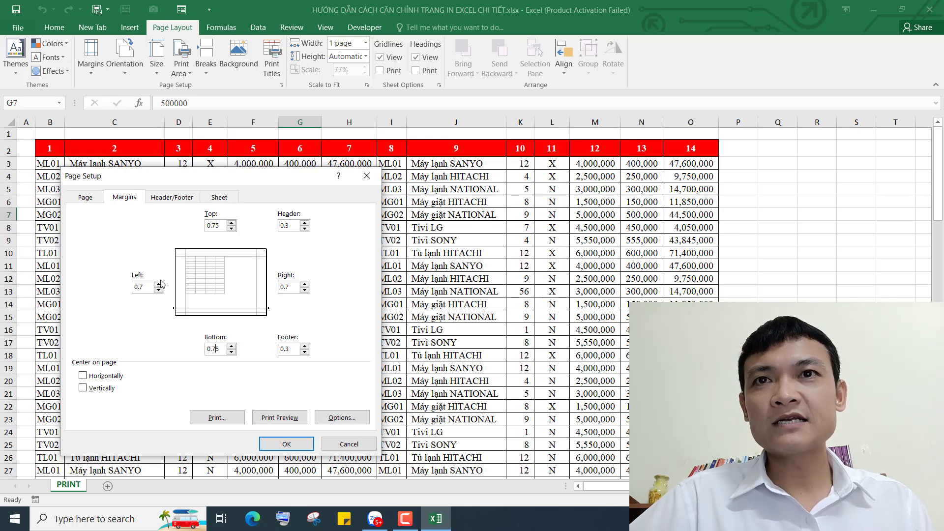
left_click(142, 288)
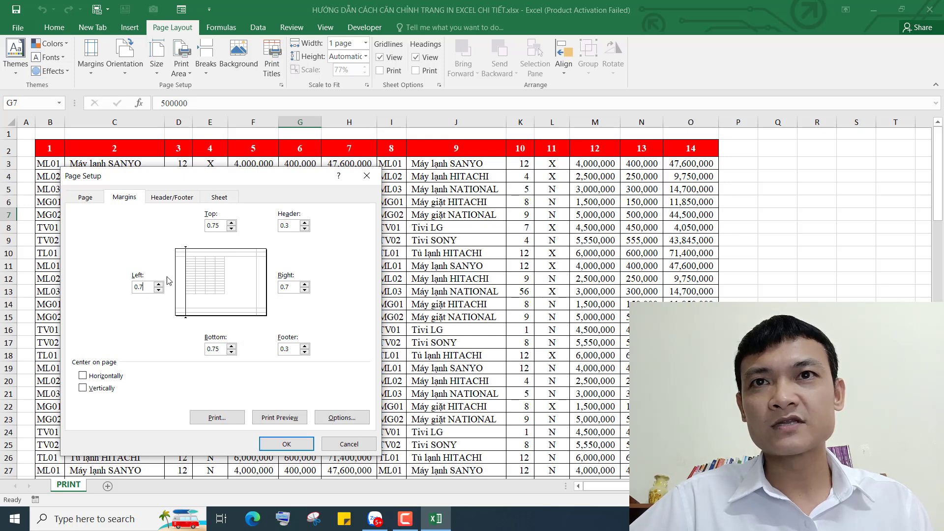
left_click(213, 226)
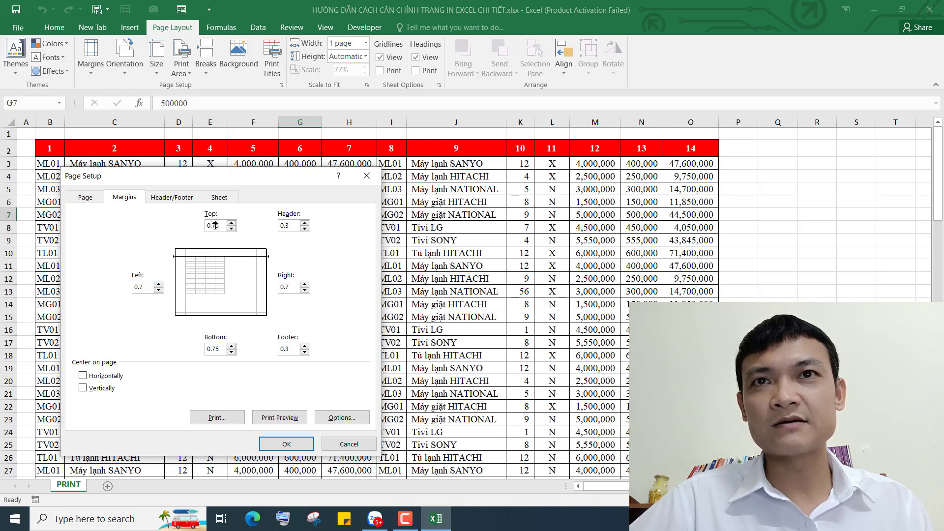
left_click(148, 287)
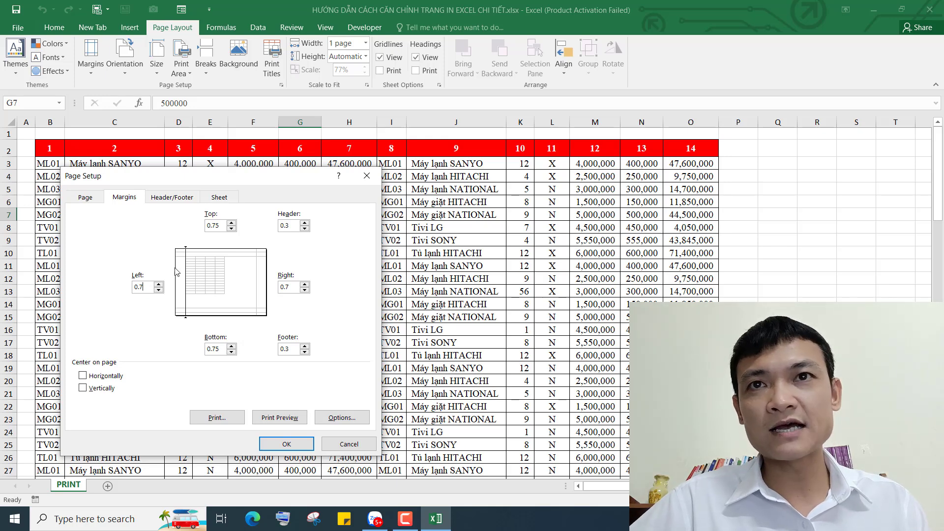
left_click(147, 288)
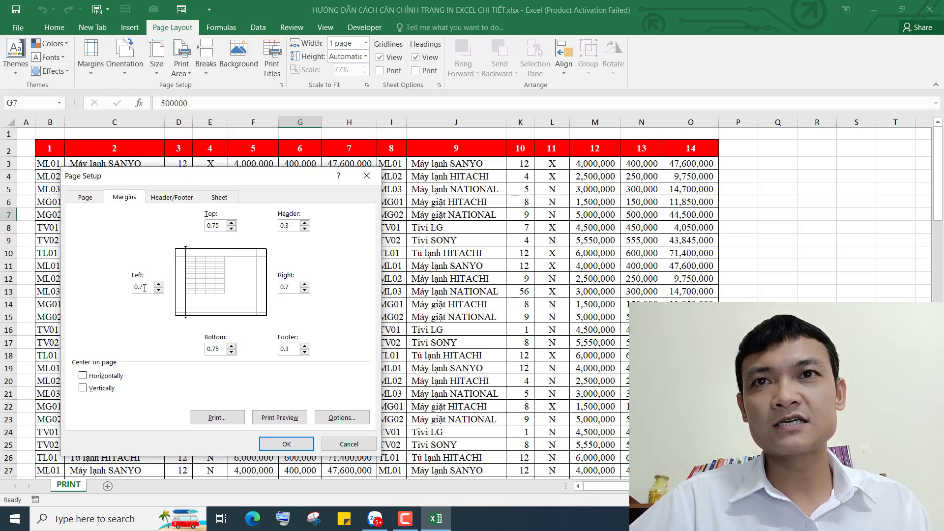
left_click_drag(145, 289, 134, 288)
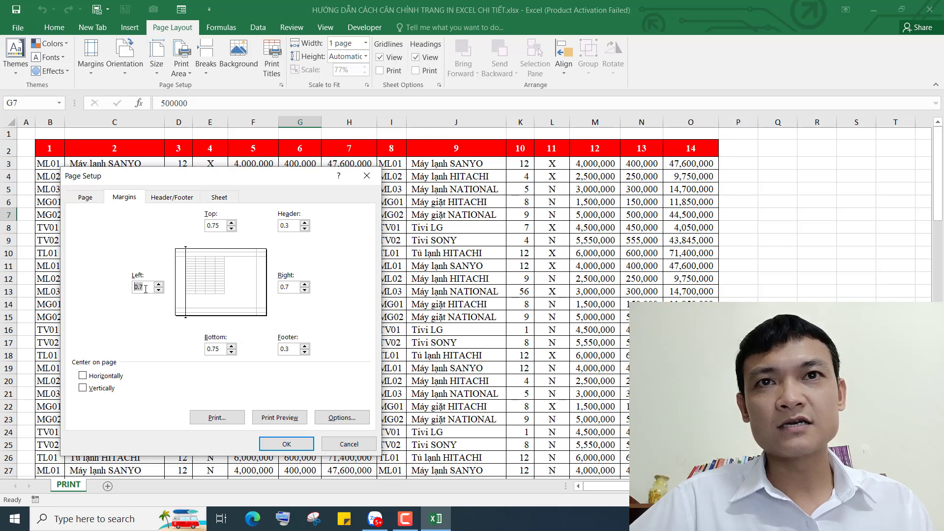
left_click(293, 286)
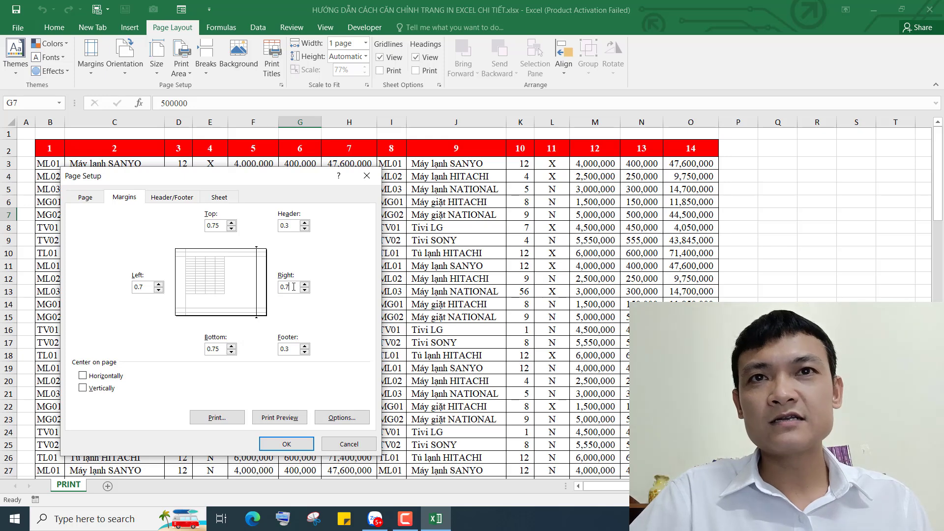
left_click(143, 288)
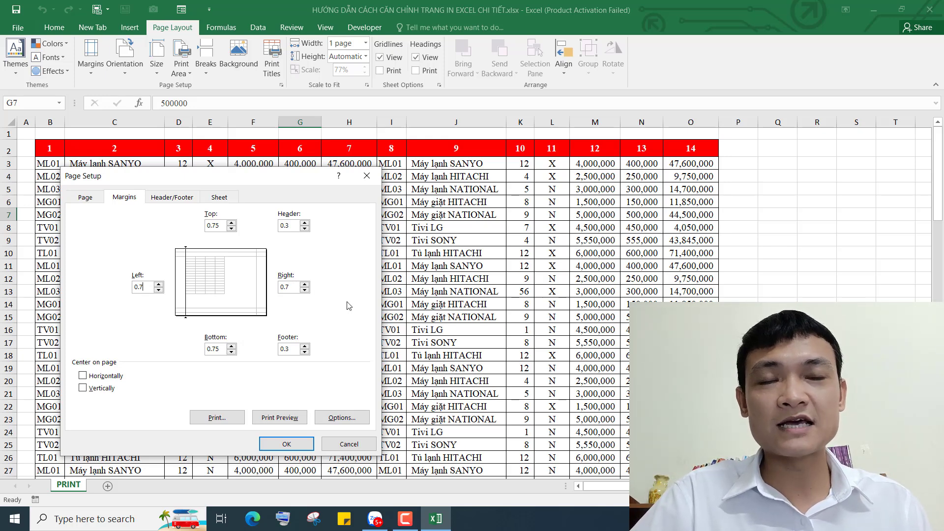
left_click(211, 224)
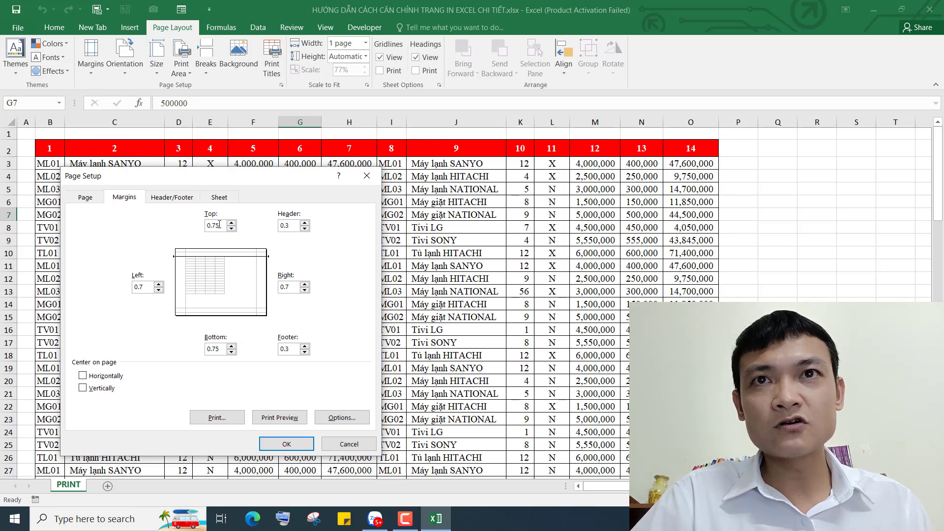
left_click_drag(219, 226, 203, 226)
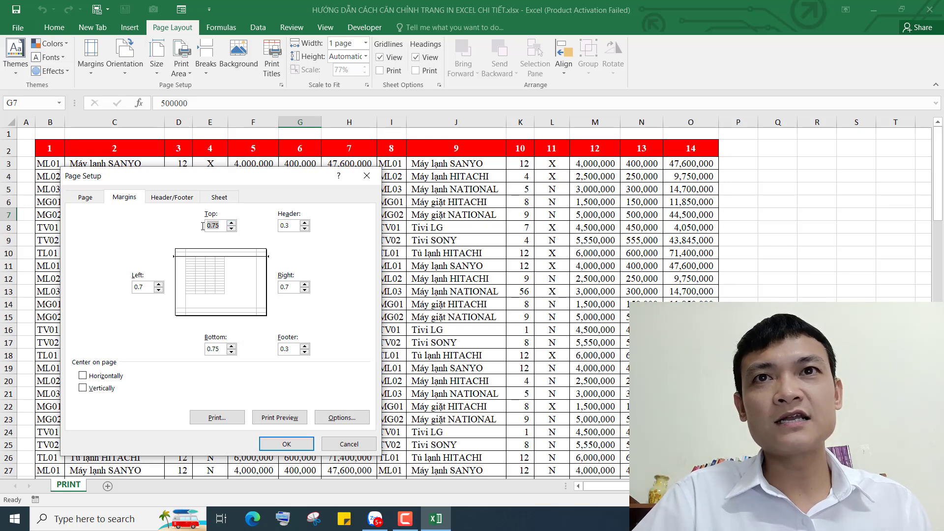
left_click(217, 349)
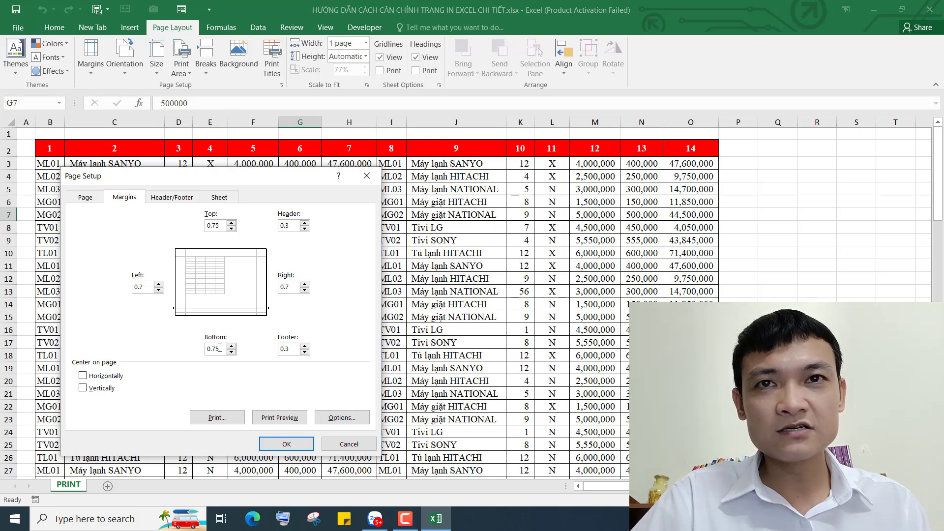
left_click(292, 224)
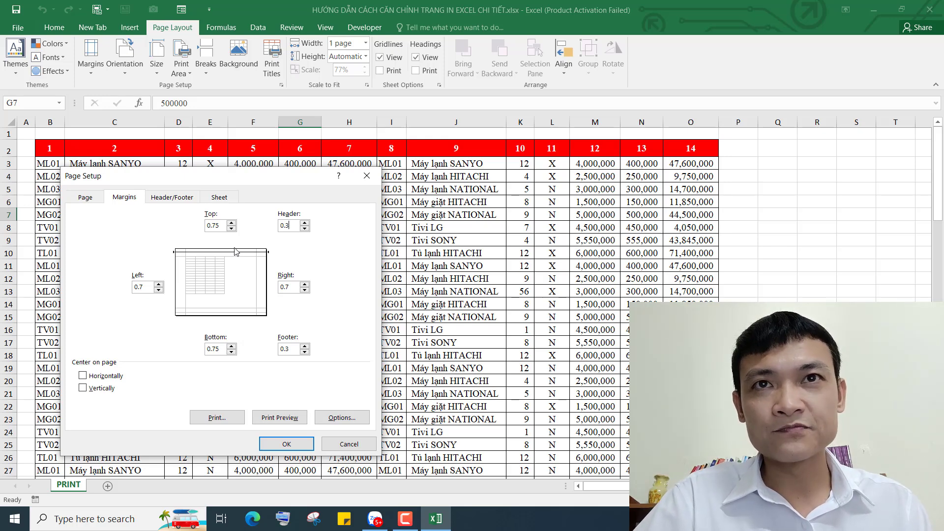
left_click_drag(291, 226, 280, 225)
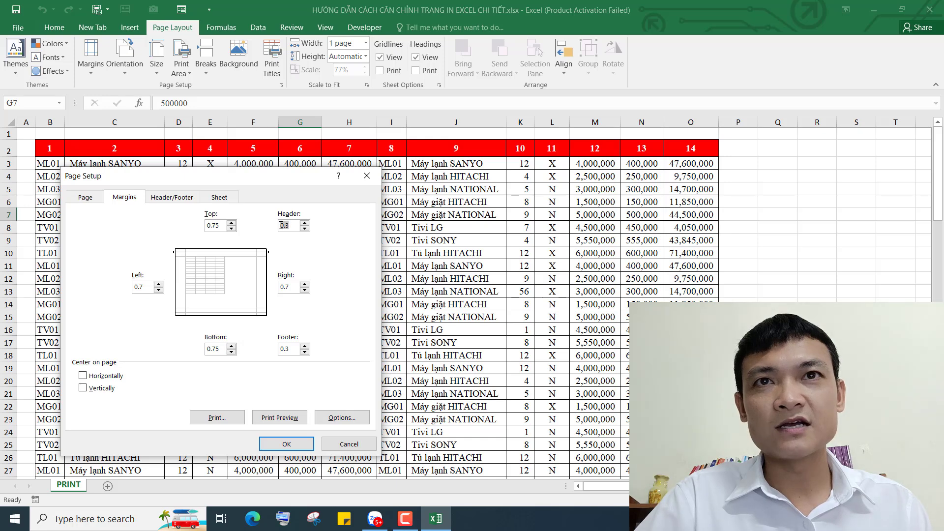
left_click(290, 226)
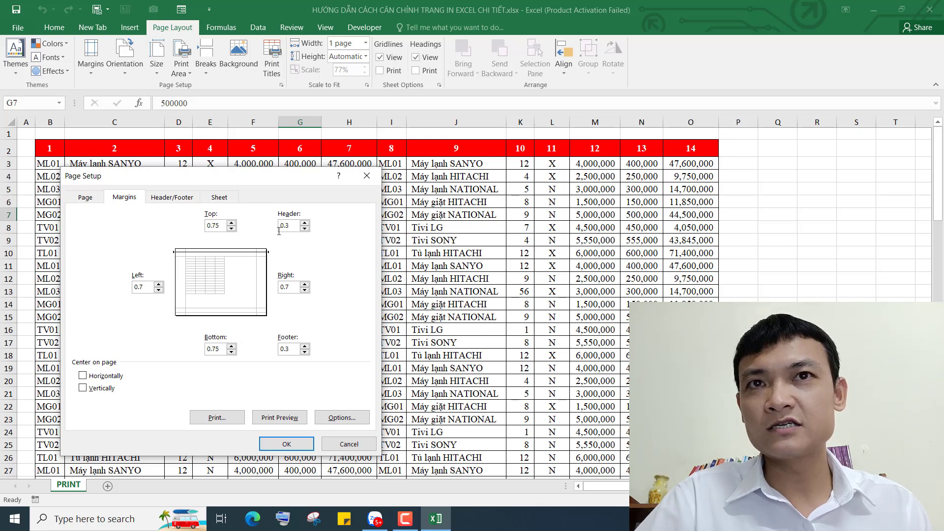
left_click_drag(291, 226, 279, 225)
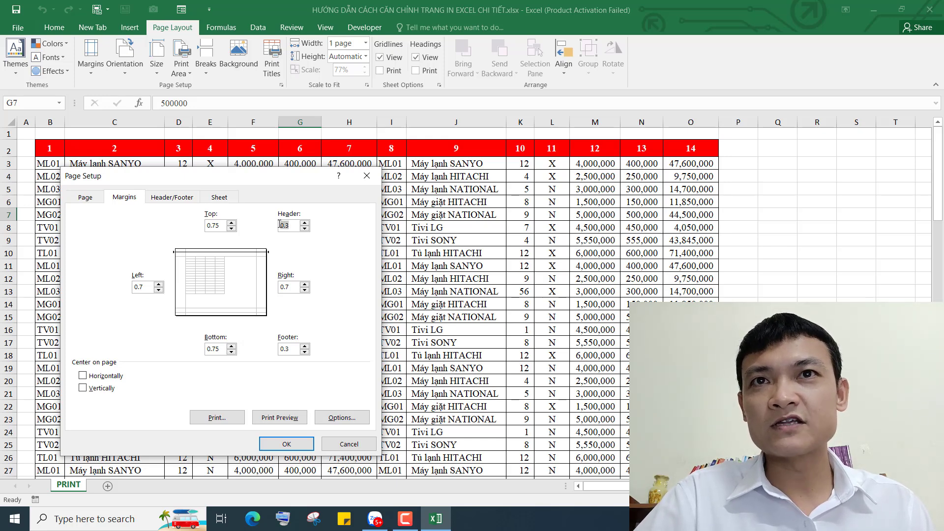
left_click(218, 226)
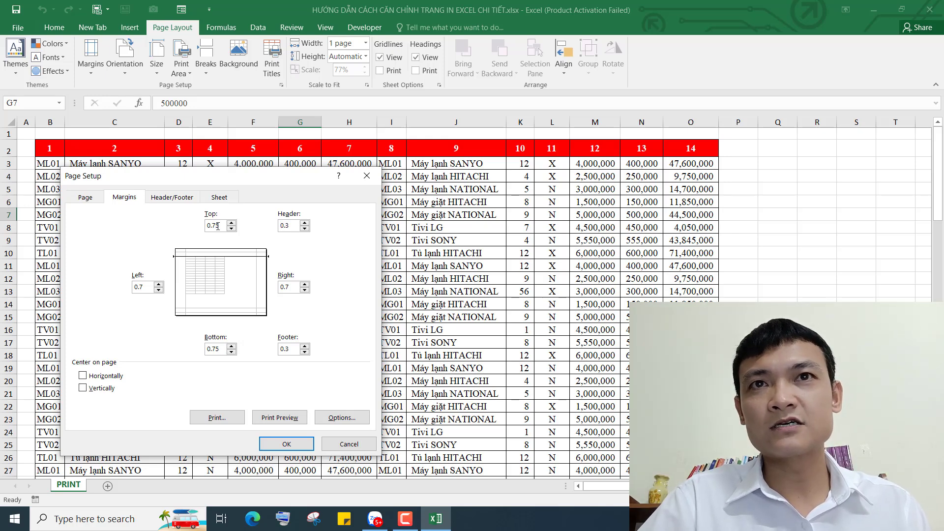
left_click(289, 227)
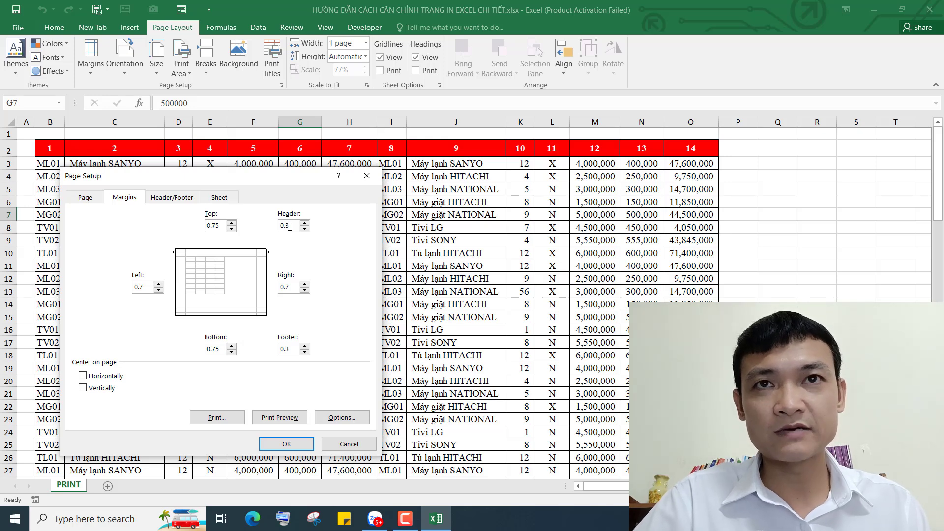
left_click(295, 351)
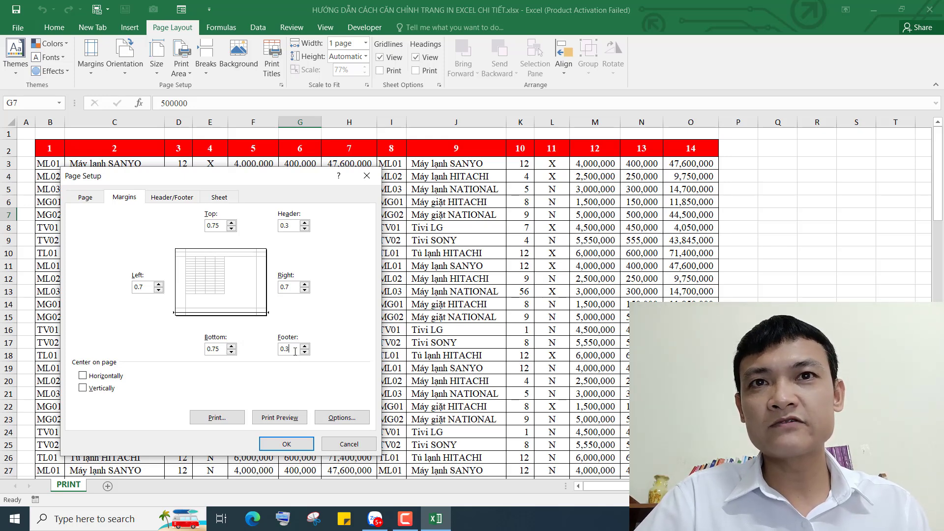
left_click(290, 227)
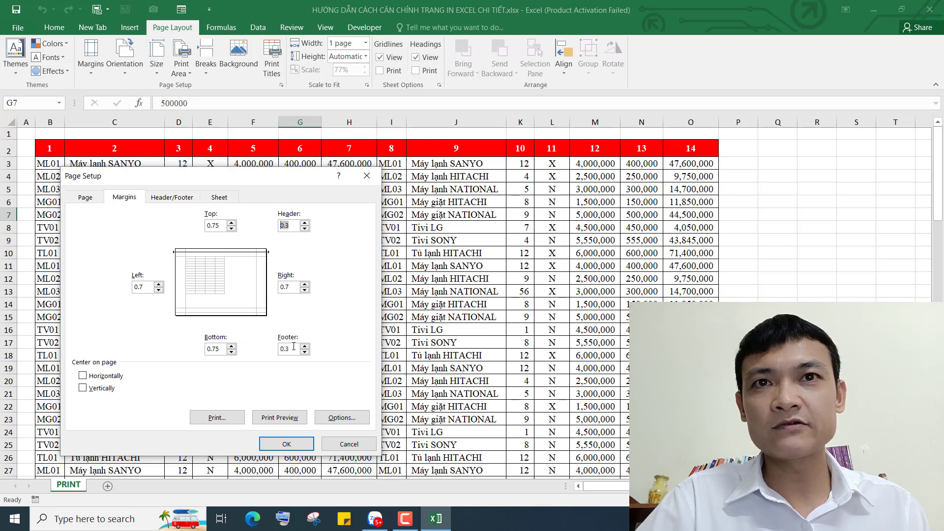
left_click(292, 352)
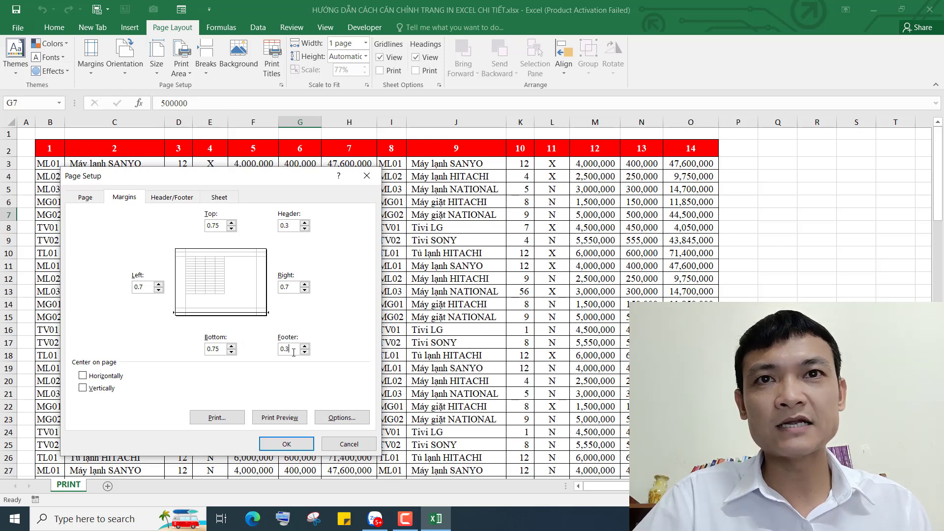
left_click_drag(294, 352, 281, 348)
left_click(291, 351)
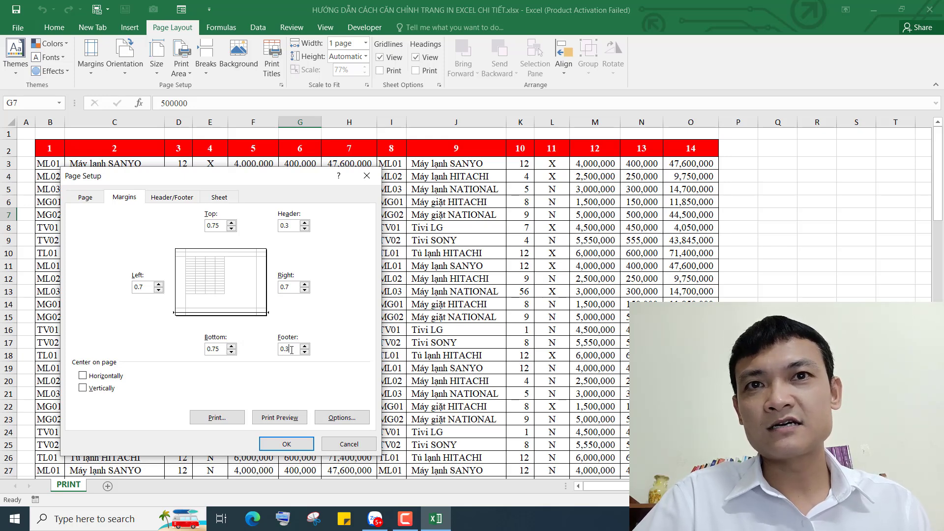
left_click_drag(292, 350, 280, 346)
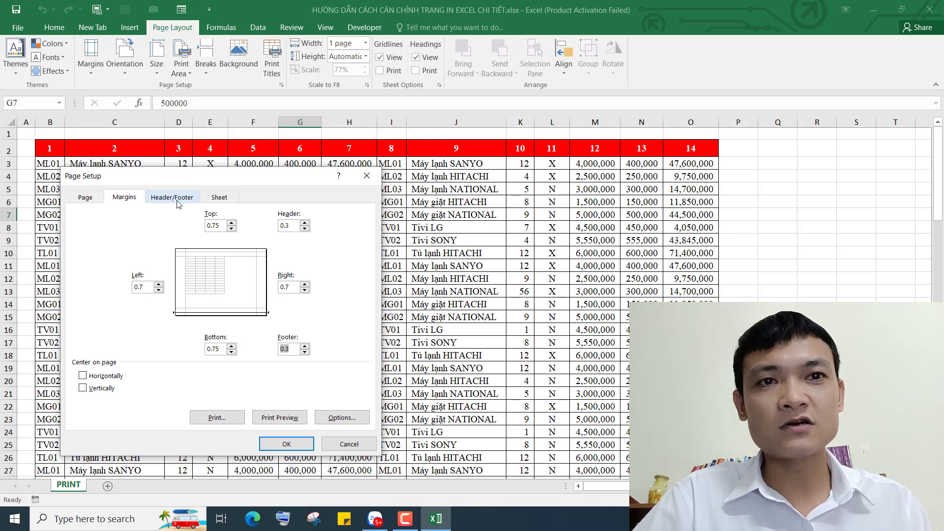
left_click(291, 226)
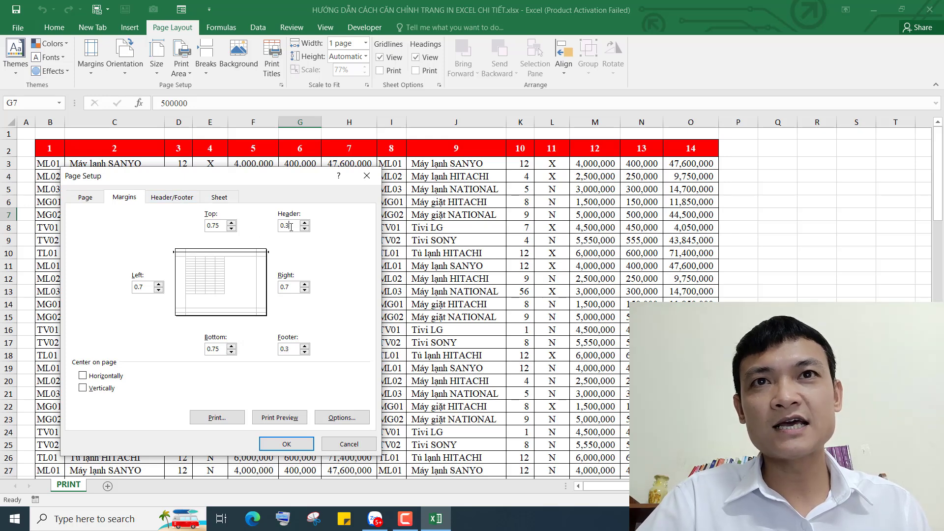
left_click(294, 348)
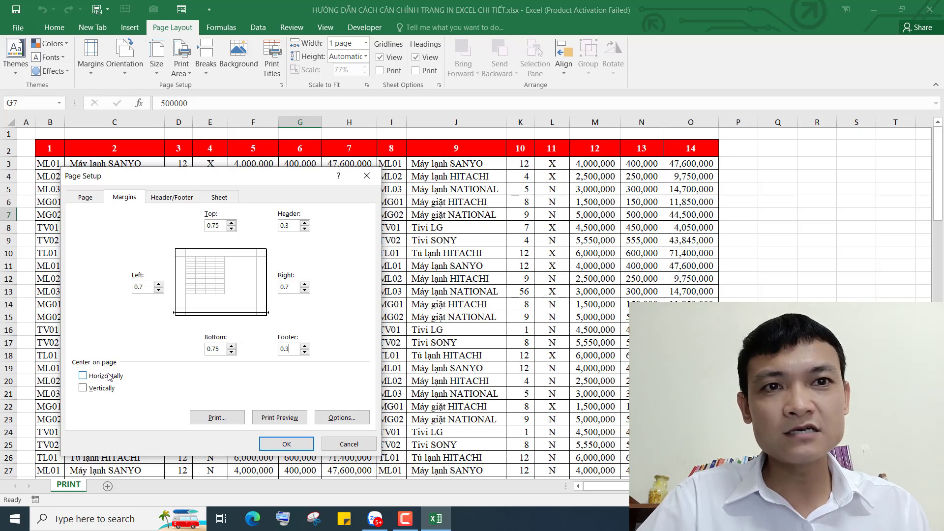
Try horizontal and vertical page centering, then leave both options unchecked
left_click(83, 377)
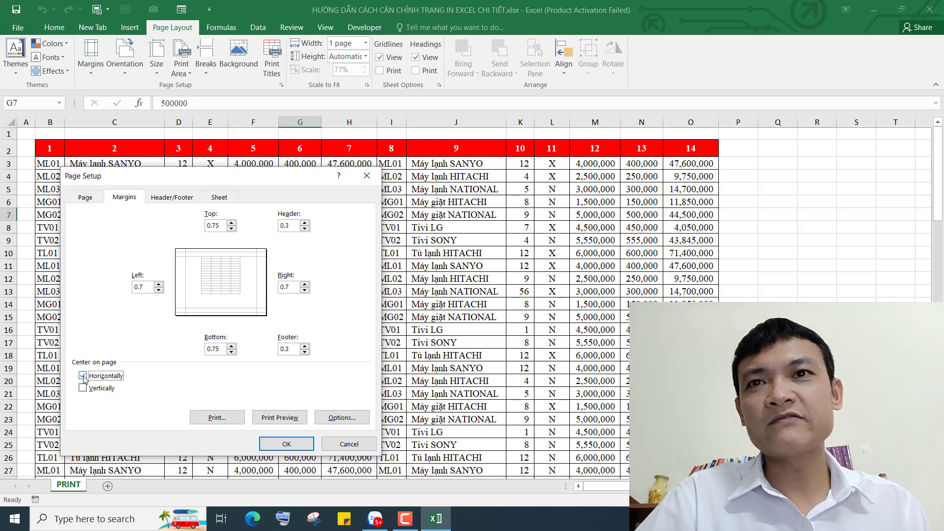
left_click(82, 376)
left_click(83, 388)
left_click(83, 389)
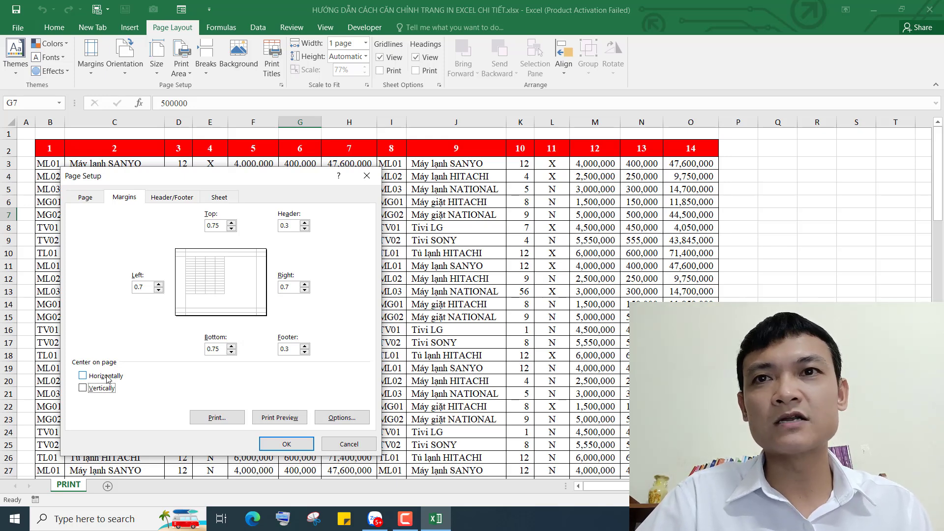
left_click(83, 388)
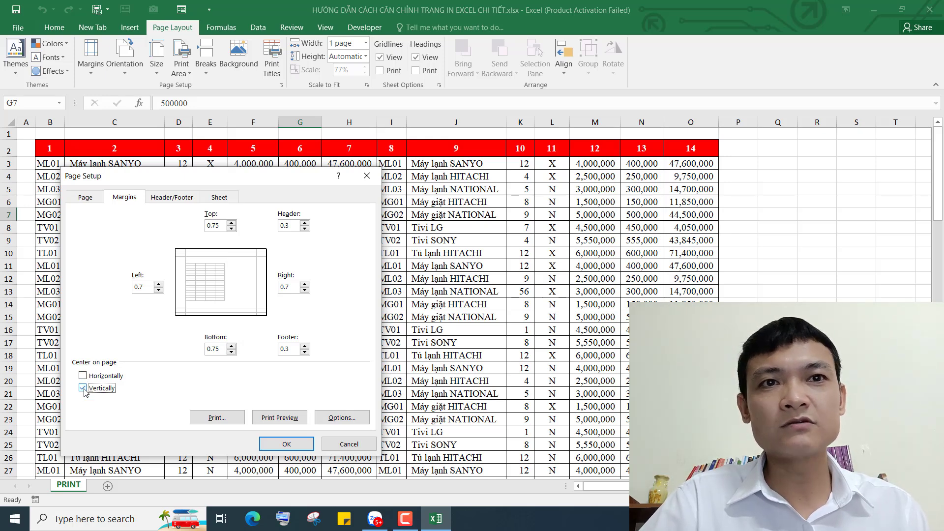
left_click(83, 388)
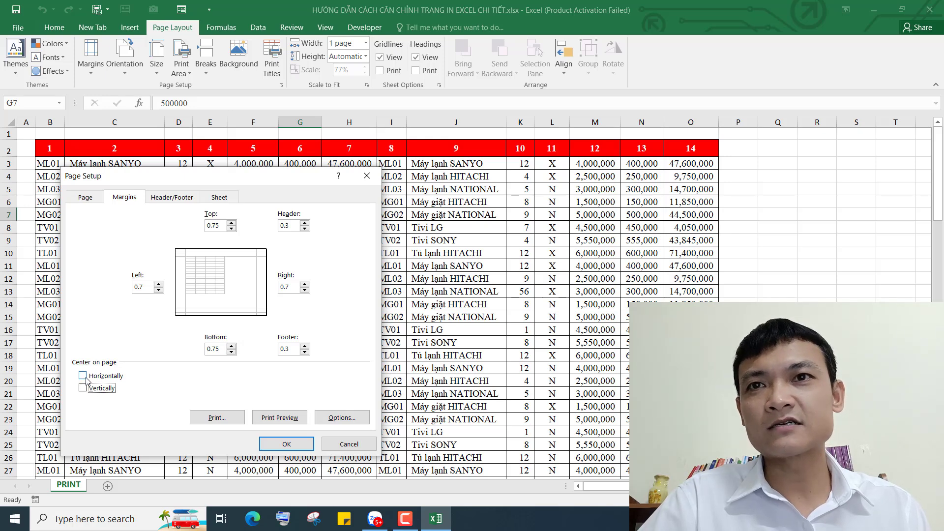
left_click(89, 388)
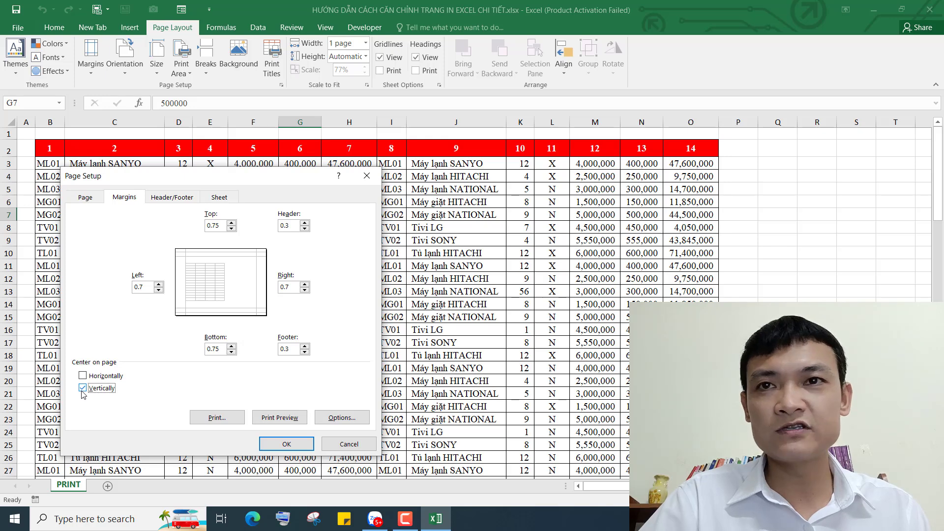
left_click(91, 391)
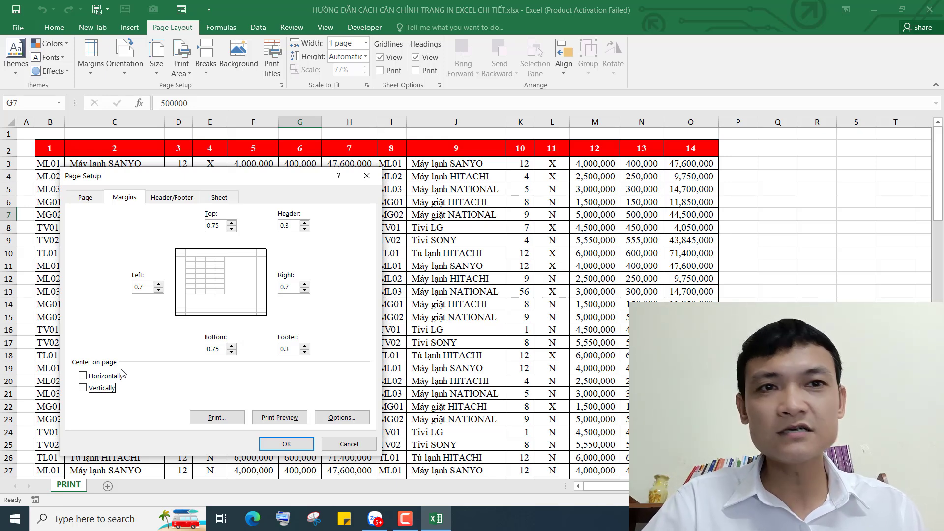
left_click(83, 388)
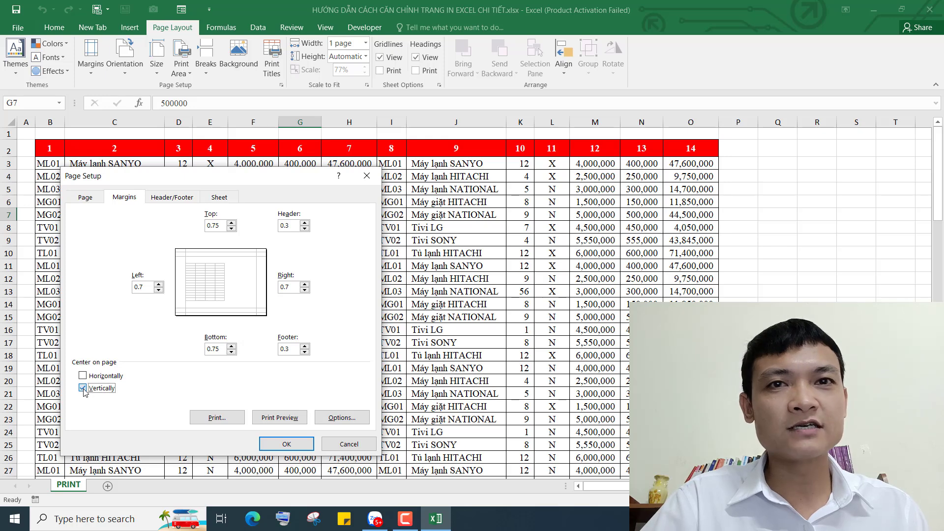
left_click(83, 388)
left_click(83, 375)
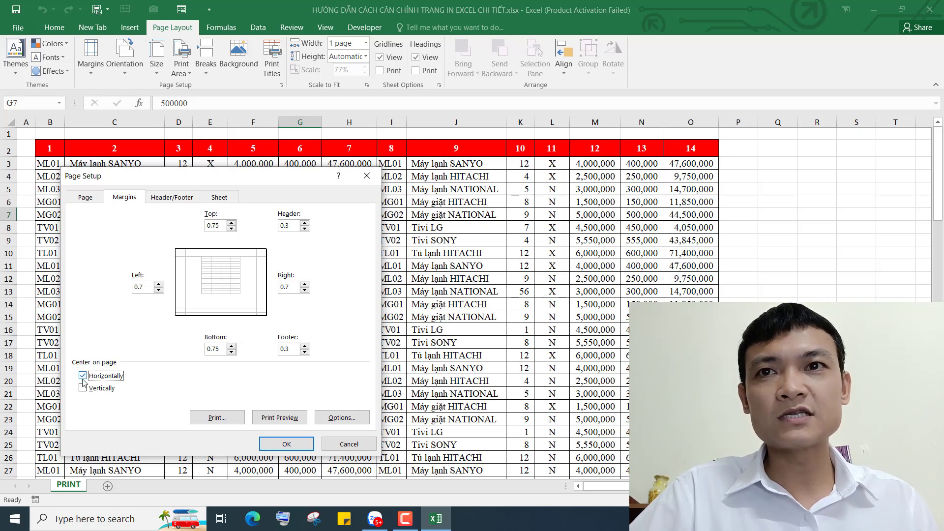
left_click(82, 377)
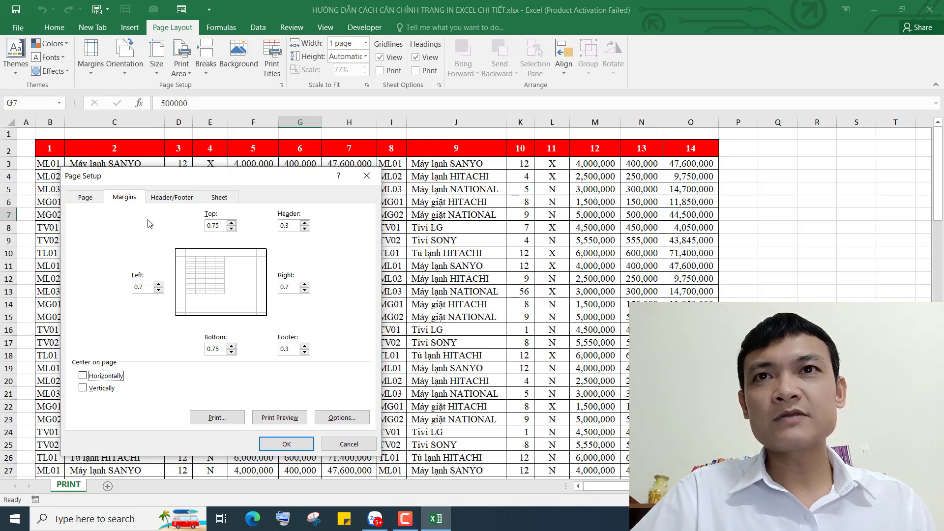
In Custom Header, enter the company name in the Left section and confirm
left_click(171, 198)
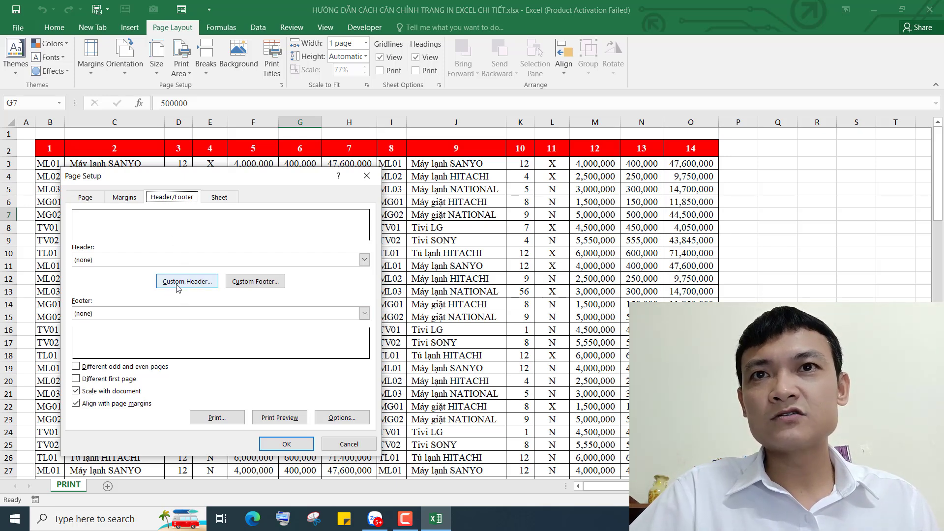
left_click(192, 284)
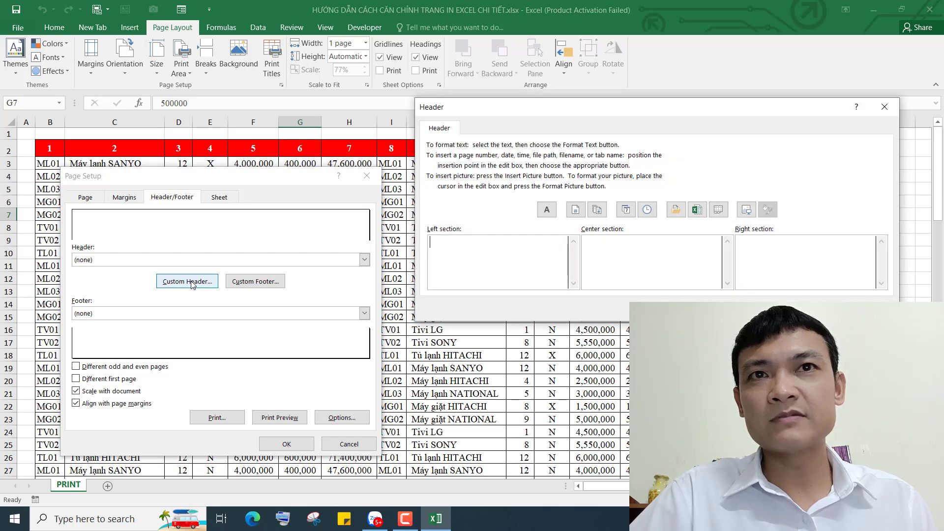
left_click_drag(581, 107, 565, 122)
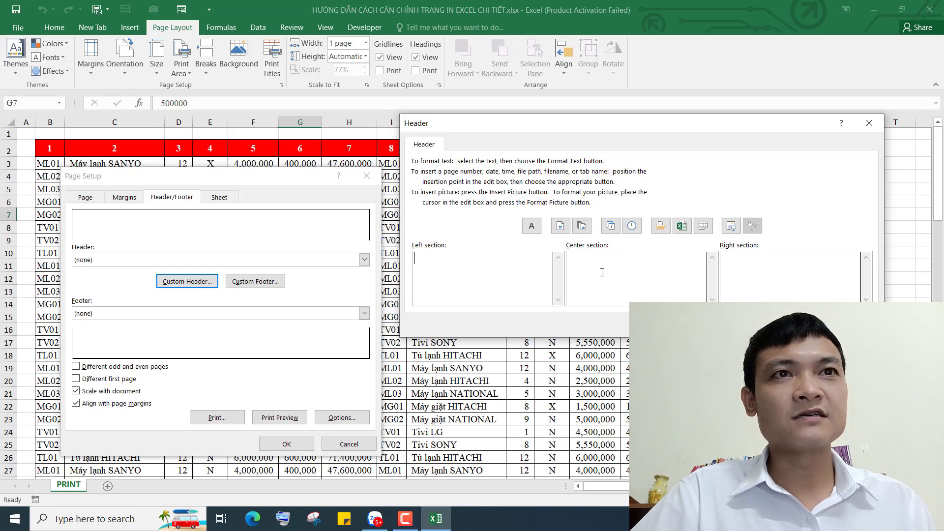
left_click_drag(617, 129, 586, 59)
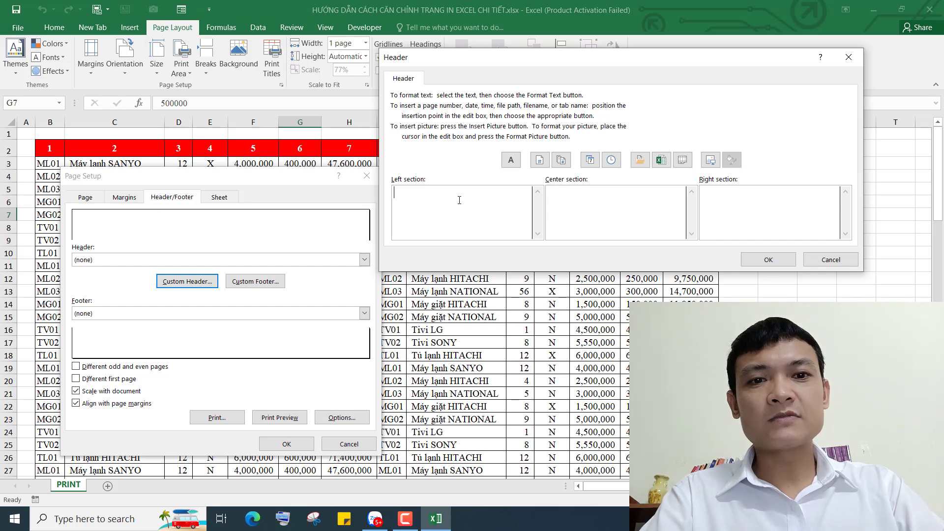
type("CTY TNH")
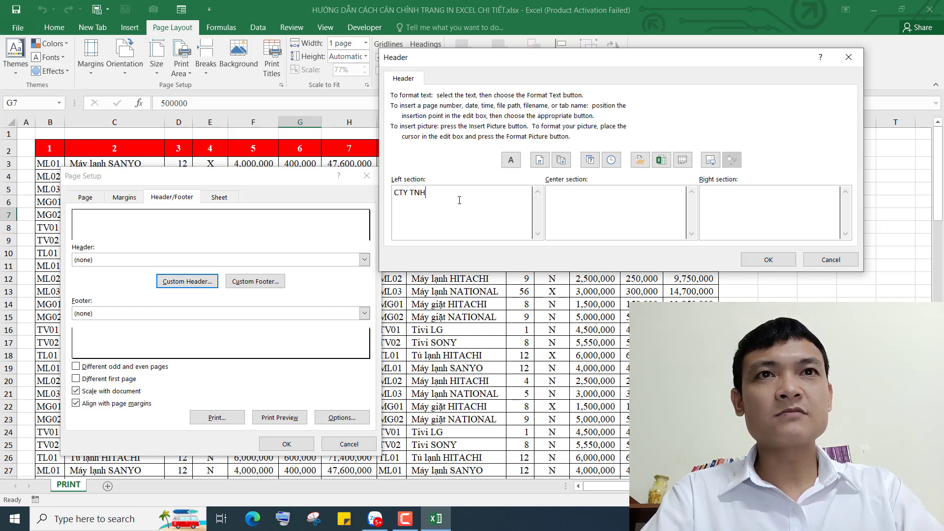
type("H MR CẢNH EXCEL")
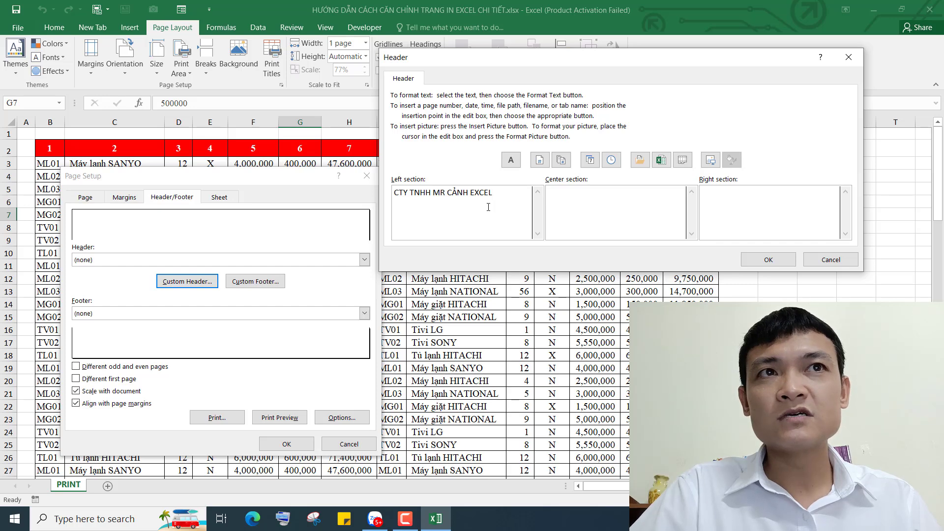
left_click(766, 263)
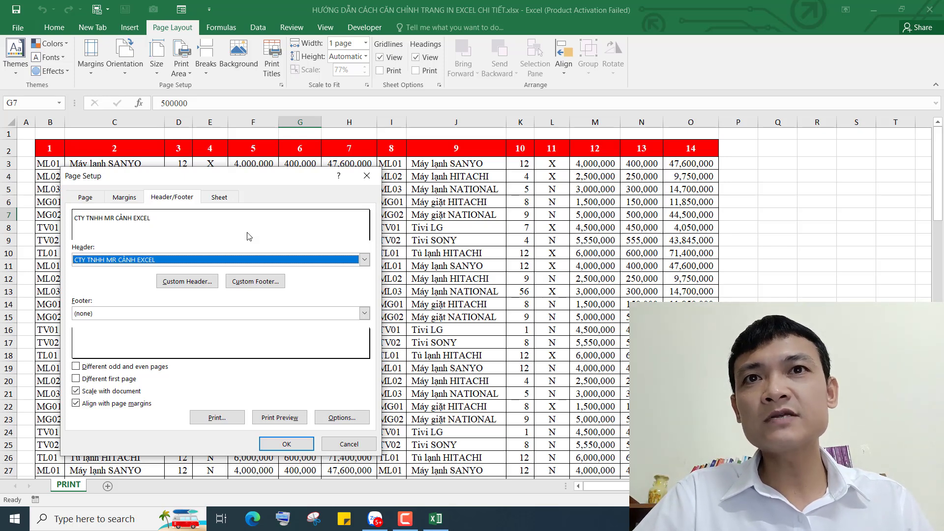
In Custom Footer, enter the 'SĐT:' phone number centred and insert the page number at right
left_click(264, 284)
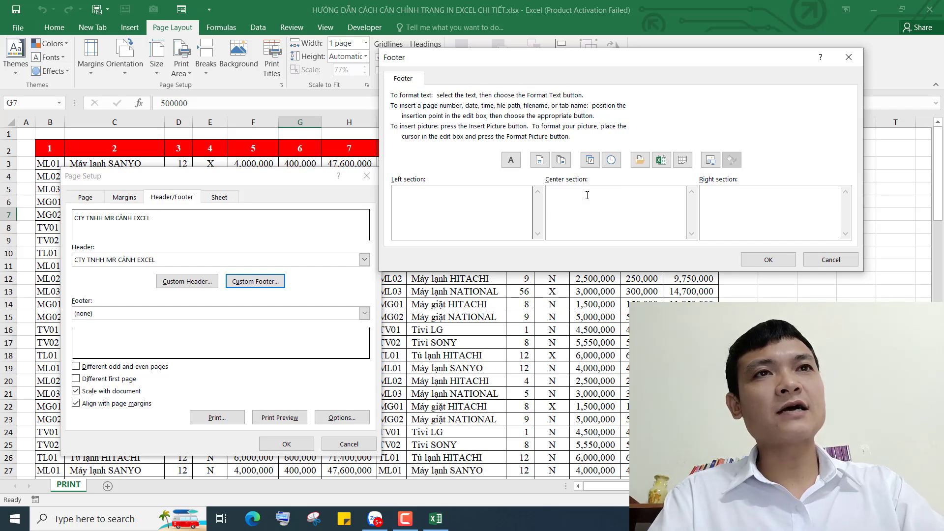
type("SĐT")
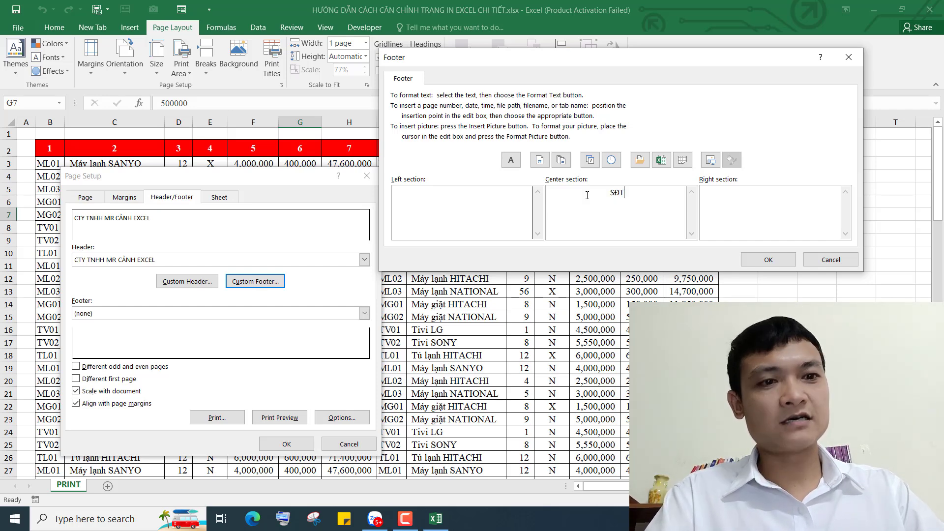
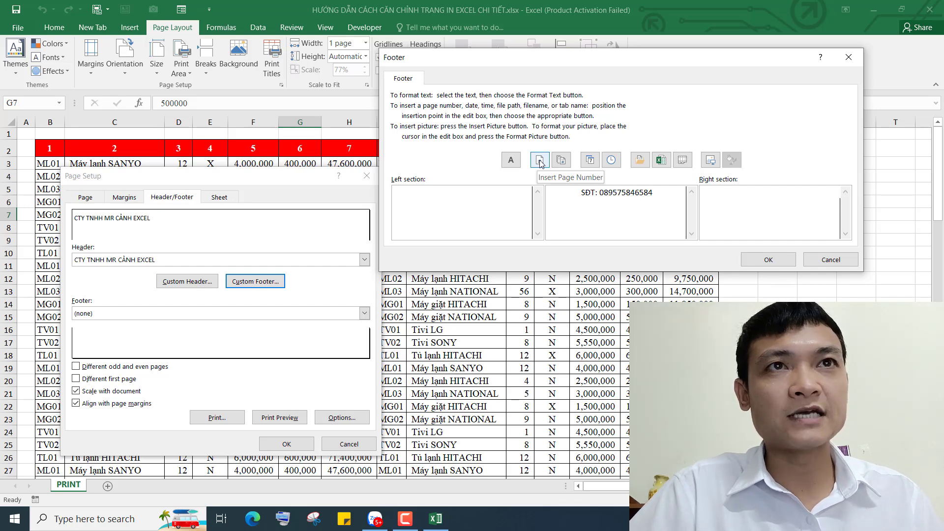
left_click(539, 160)
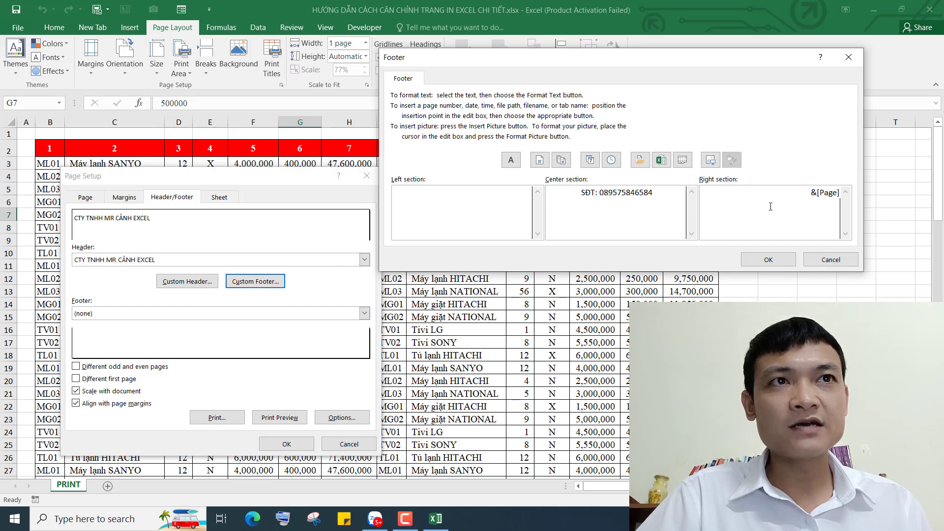
left_click(770, 261)
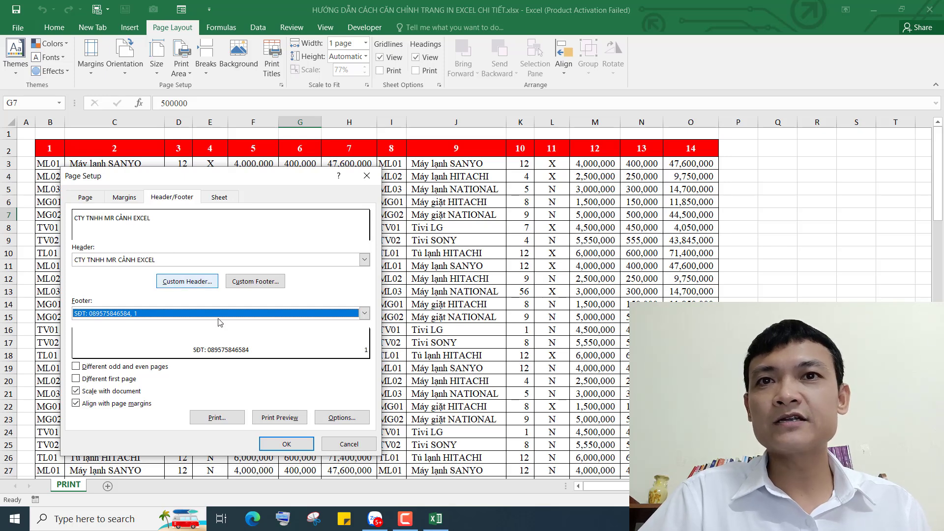
On the Sheet tab, set Rows to repeat at top to $2:$2 after briefly trying rows 2–4
left_click(219, 197)
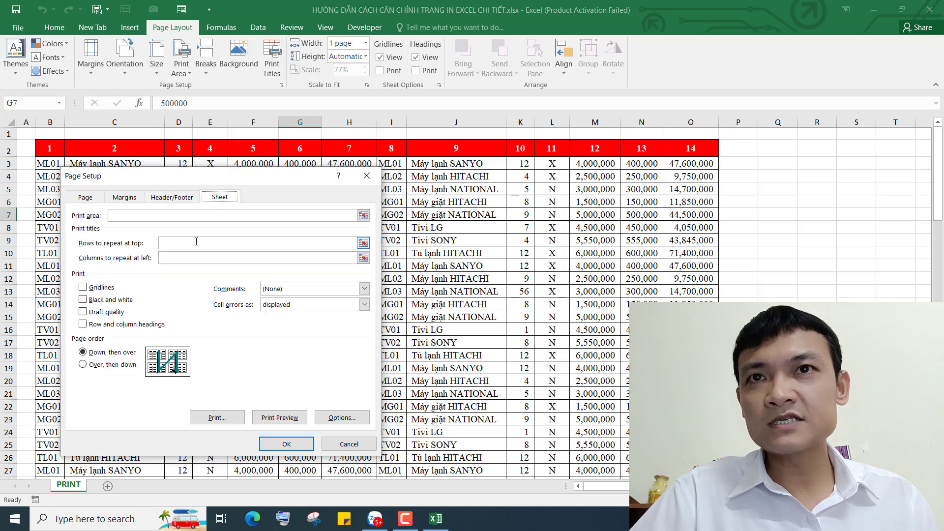
left_click(195, 242)
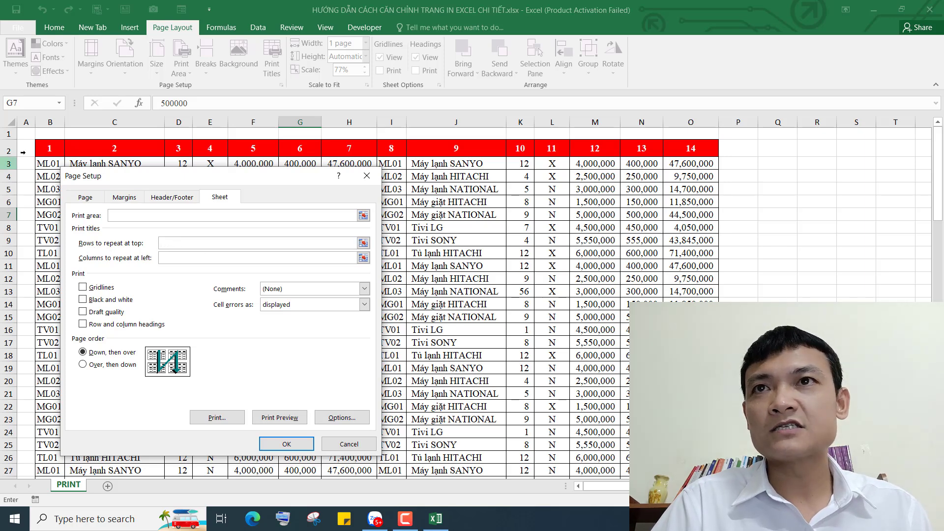
left_click(8, 151)
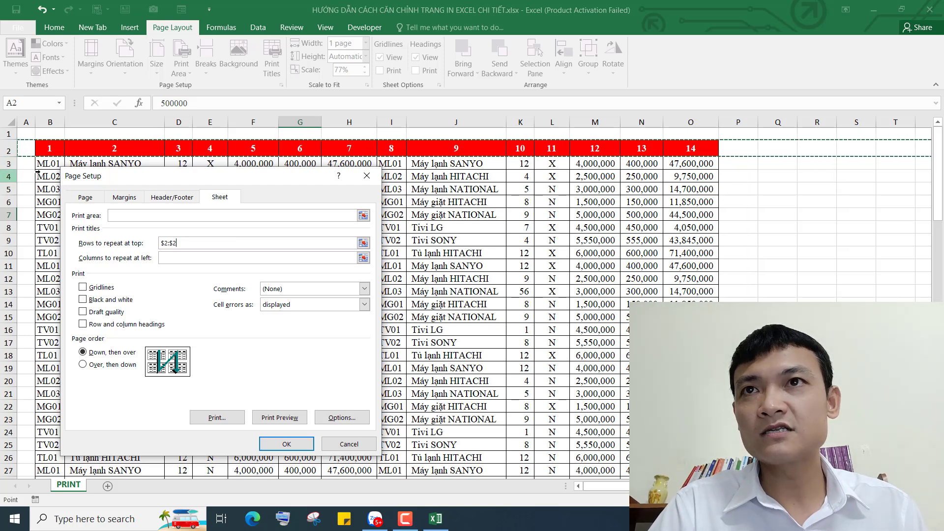
left_click_drag(8, 148, 3, 176)
left_click_drag(186, 182, 185, 197)
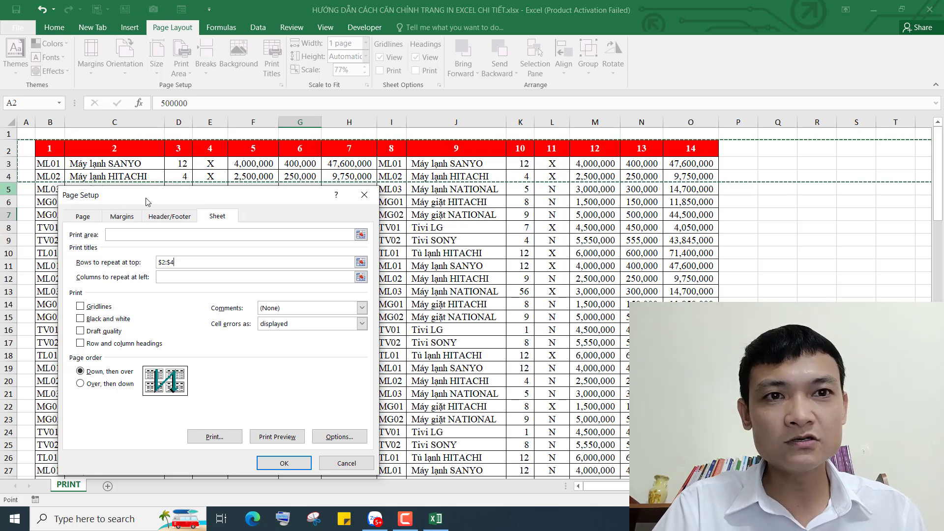
left_click(8, 148)
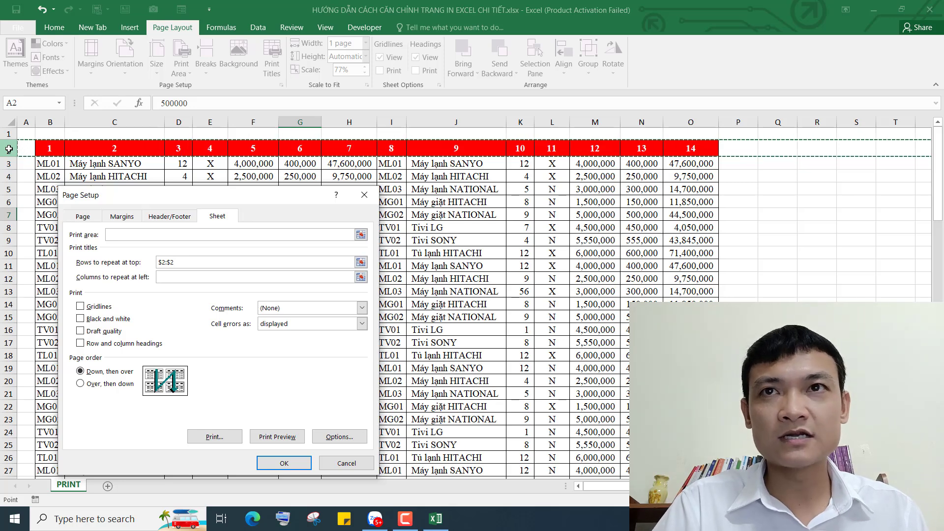
left_click_drag(258, 197, 260, 126)
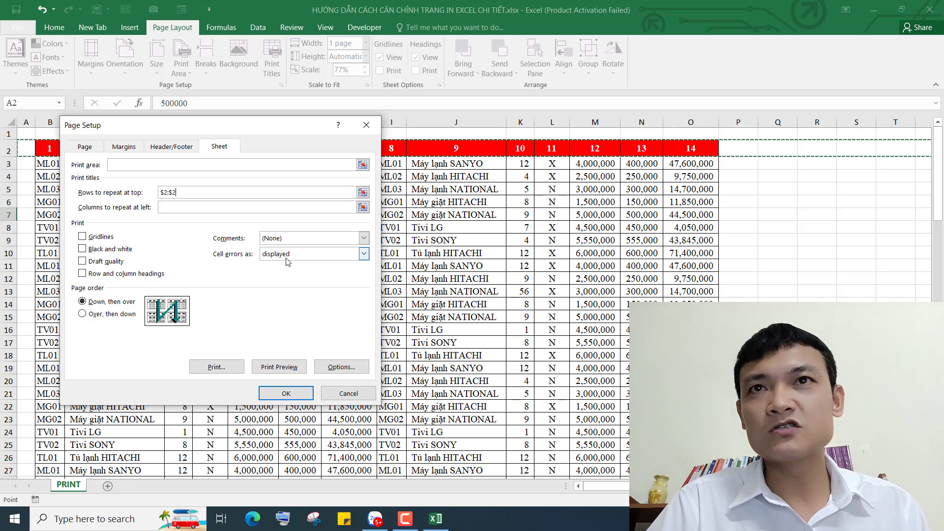
Check the 100% scaling, margins, header/footer and $2:$2 title row, then confirm Page Setup with OK
left_click(84, 147)
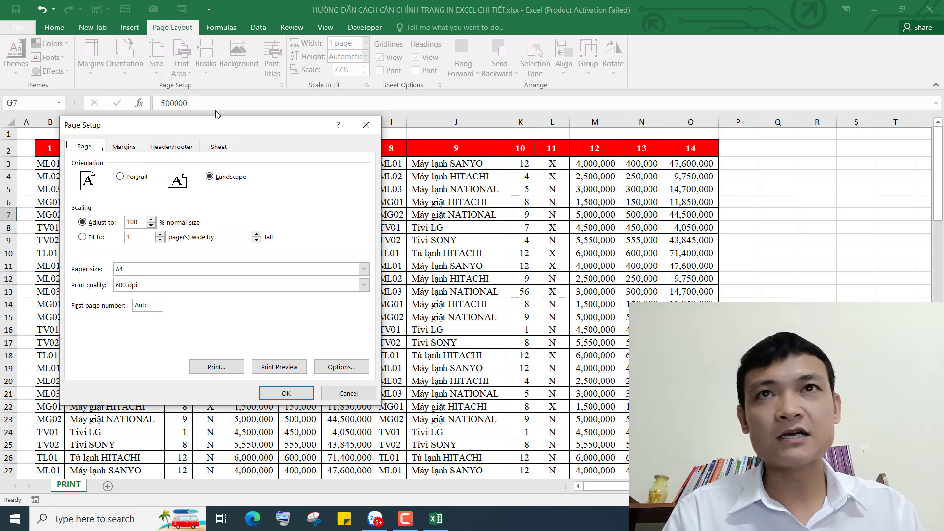
left_click_drag(233, 124, 229, 168)
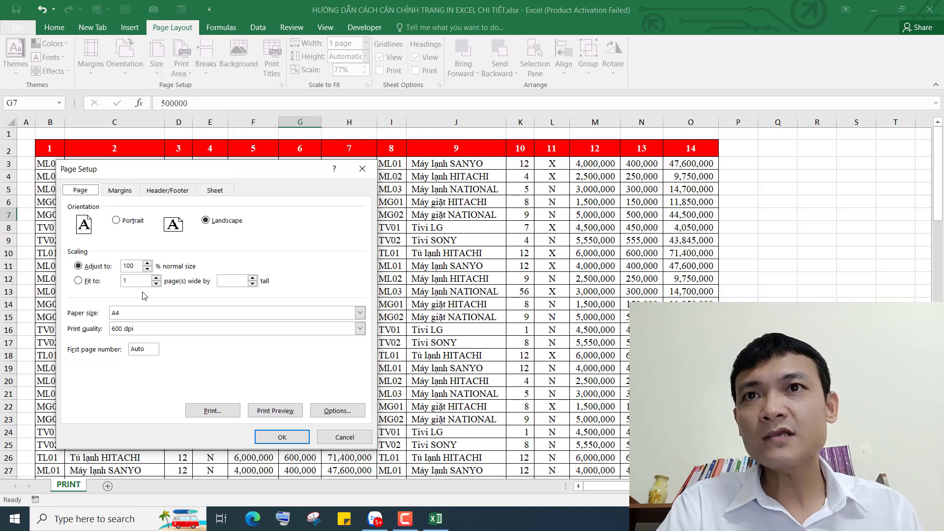
left_click(133, 266)
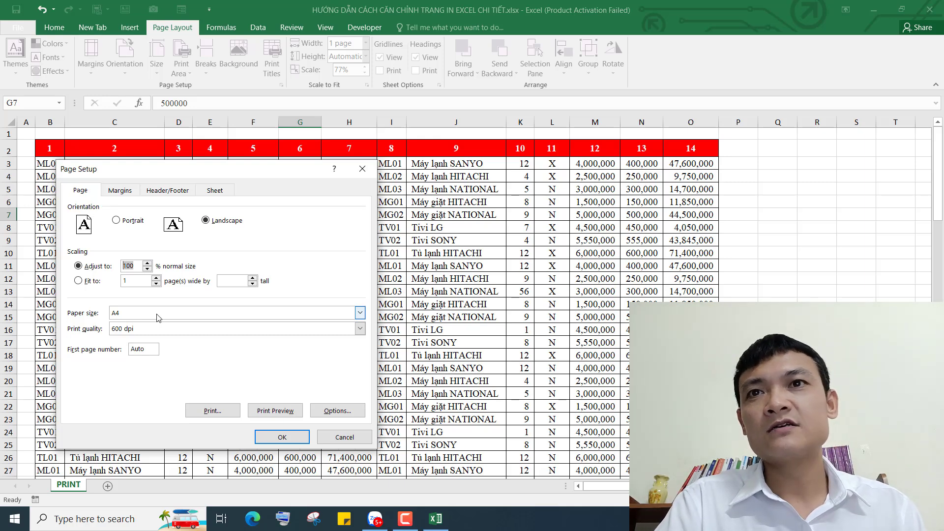
left_click(124, 191)
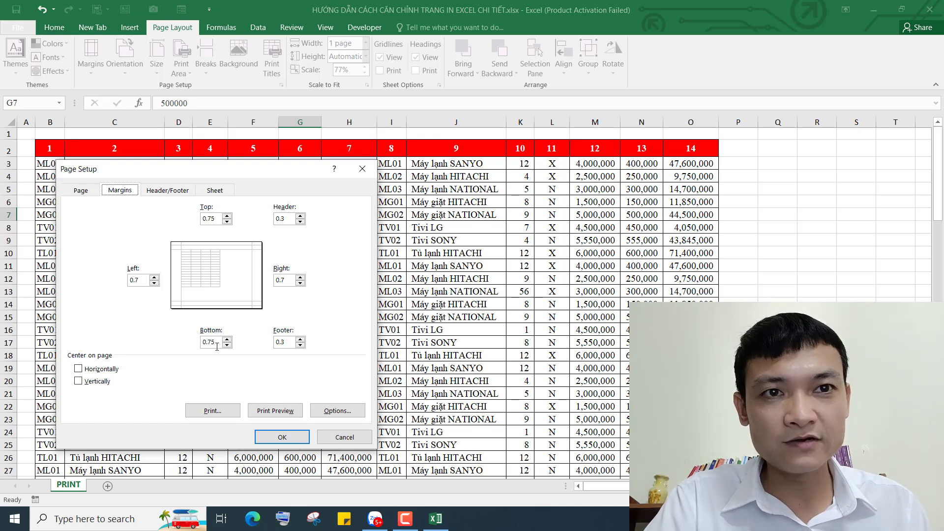
left_click(175, 191)
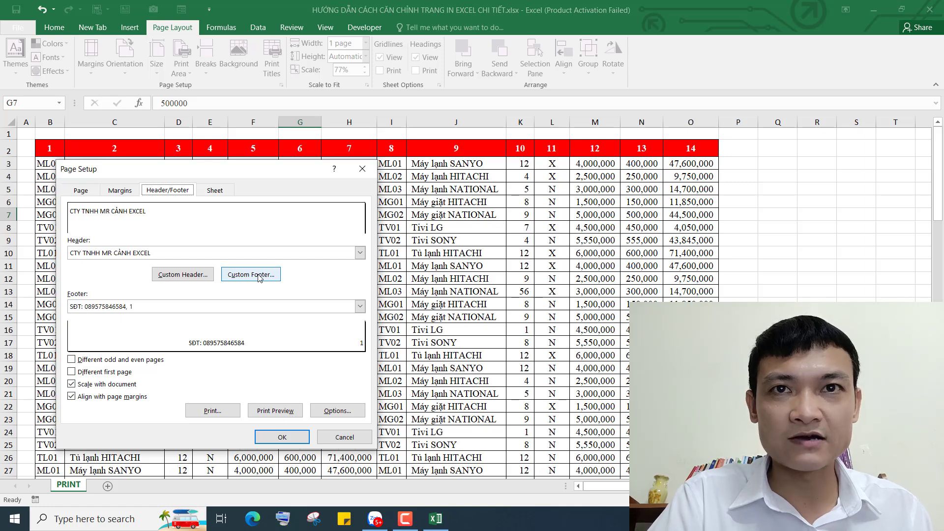
left_click(214, 190)
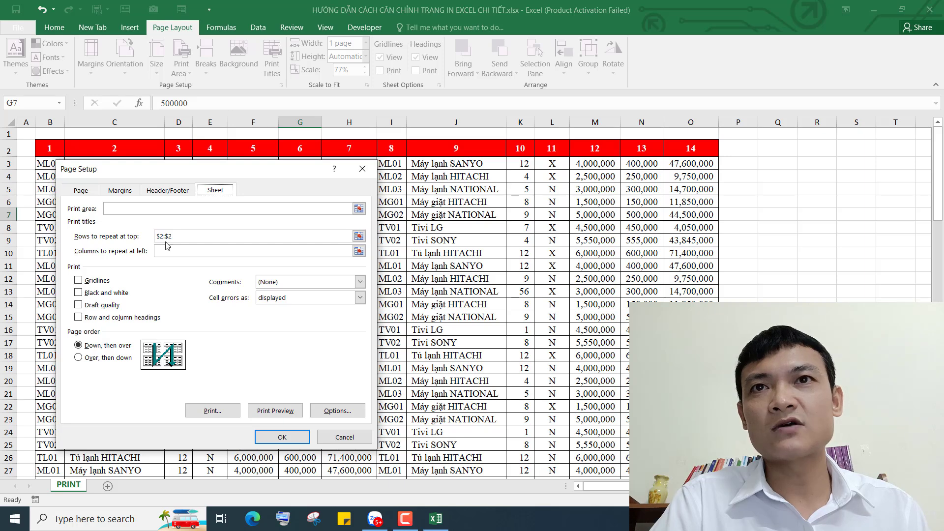
left_click(184, 235)
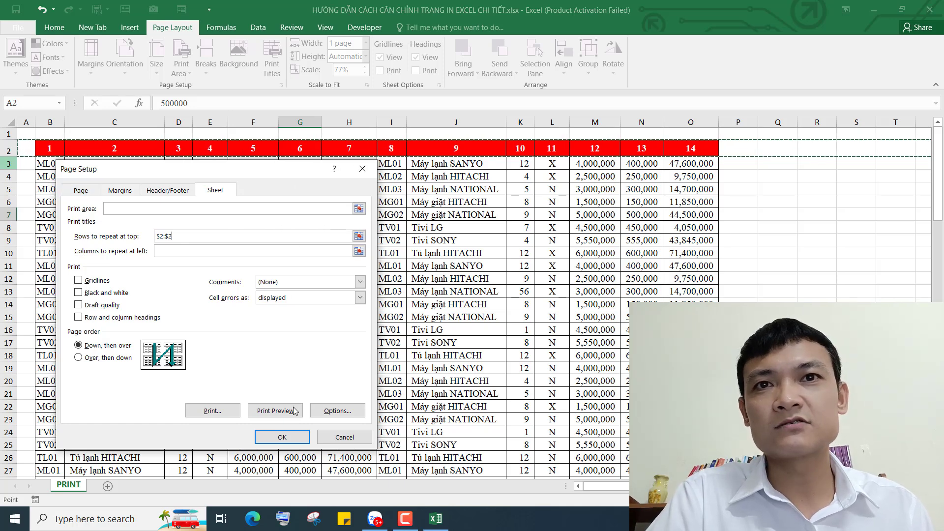
left_click(287, 439)
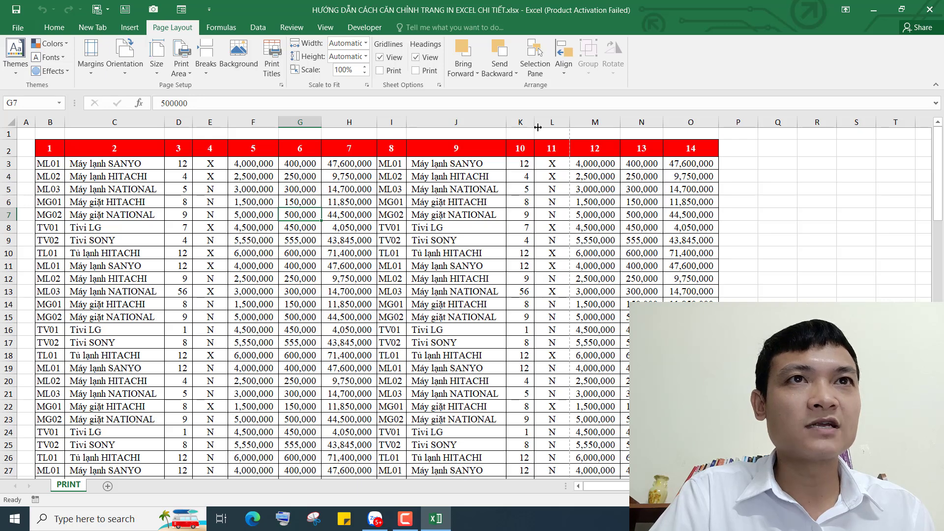
left_click(552, 121)
left_click(556, 186)
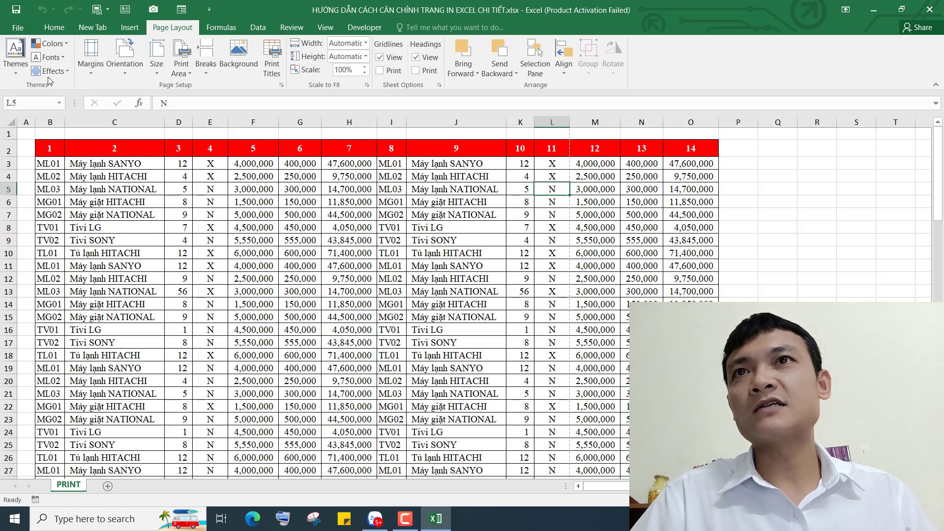
Open the print preview and page forward through the 8-page printout to page 5
left_click(18, 27)
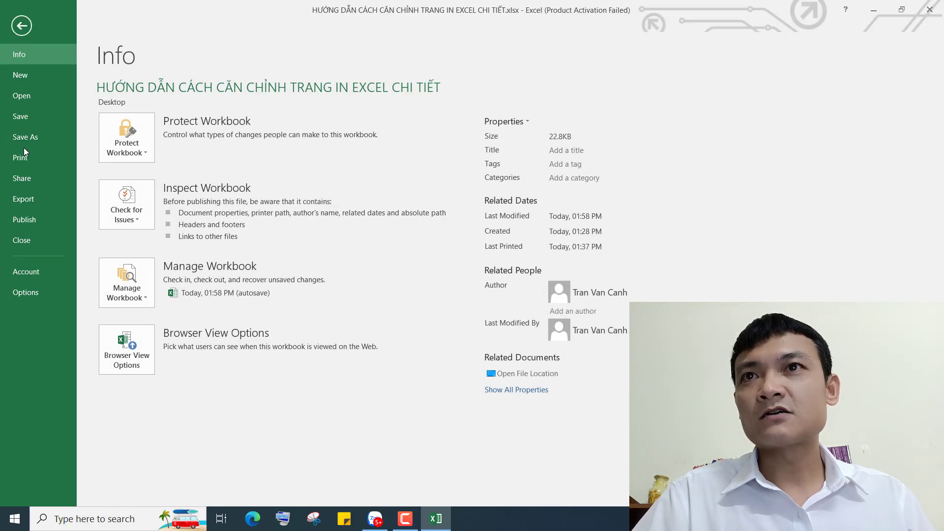
left_click(22, 158)
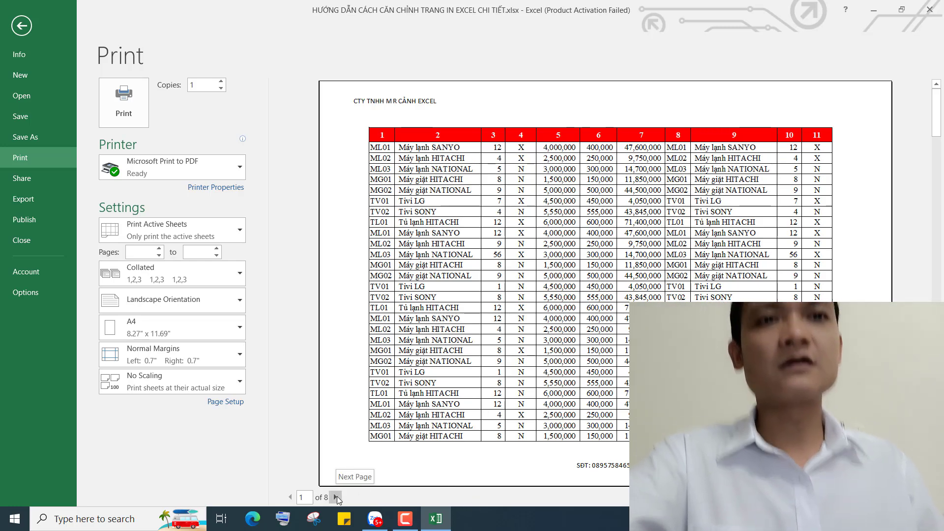
left_click(336, 497)
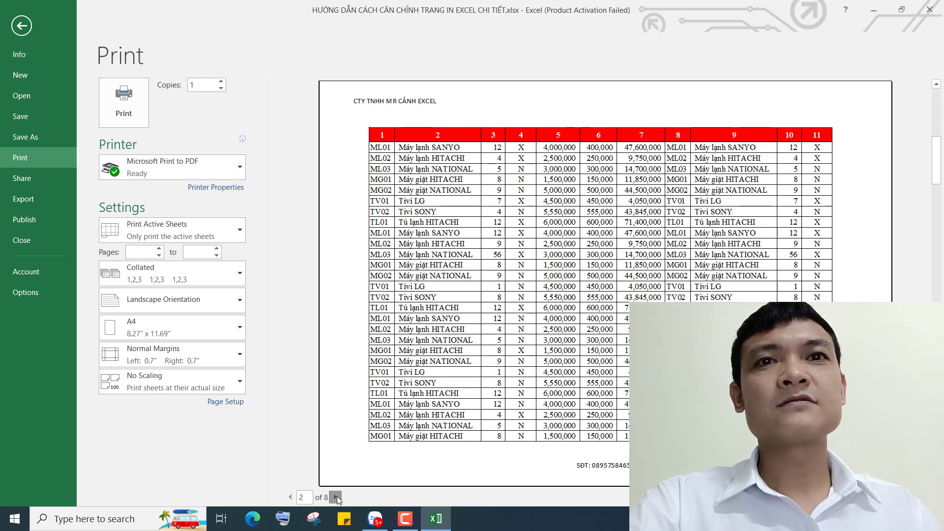
left_click(336, 497)
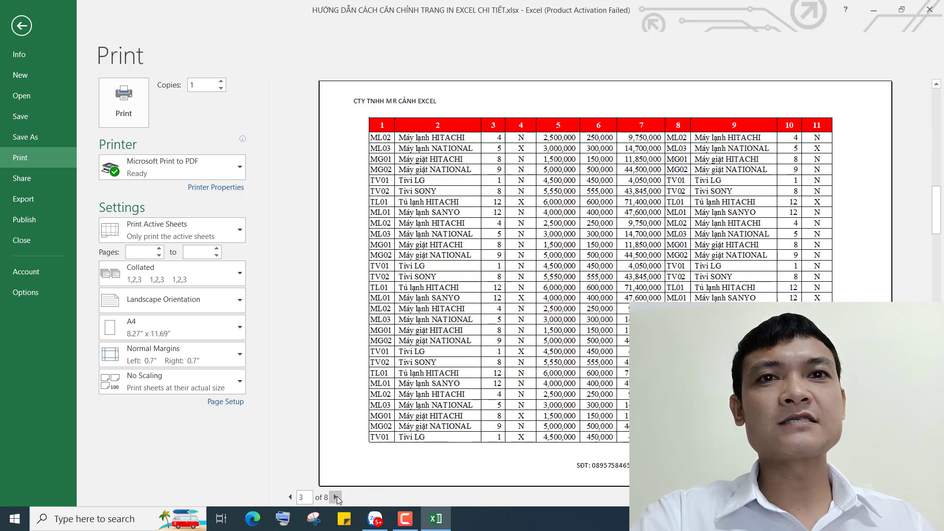
left_click(336, 497)
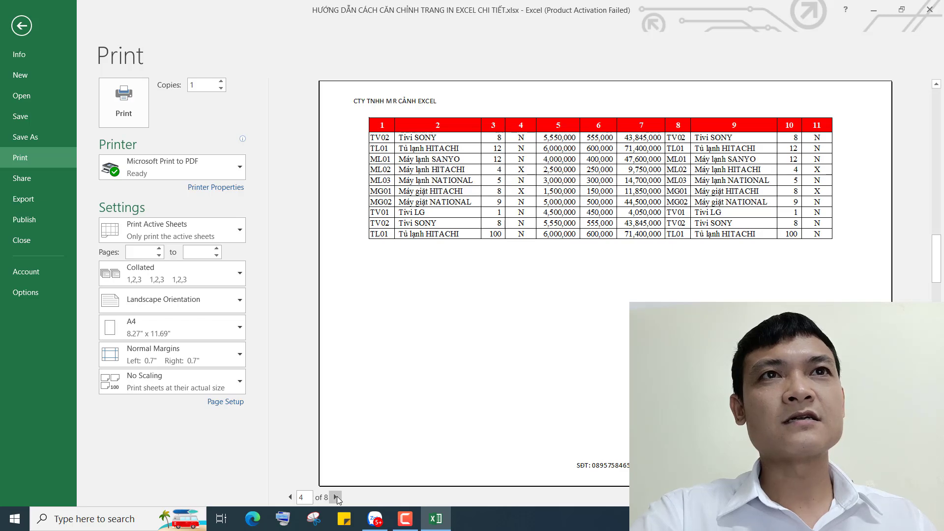
left_click(336, 497)
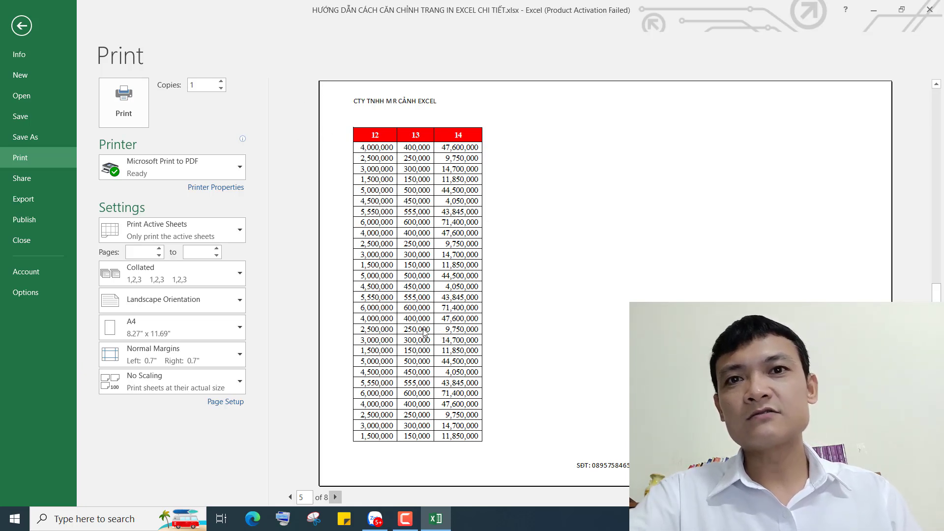
Step back through the preview to page 1
left_click(290, 497)
left_click(290, 497)
left_click(290, 497)
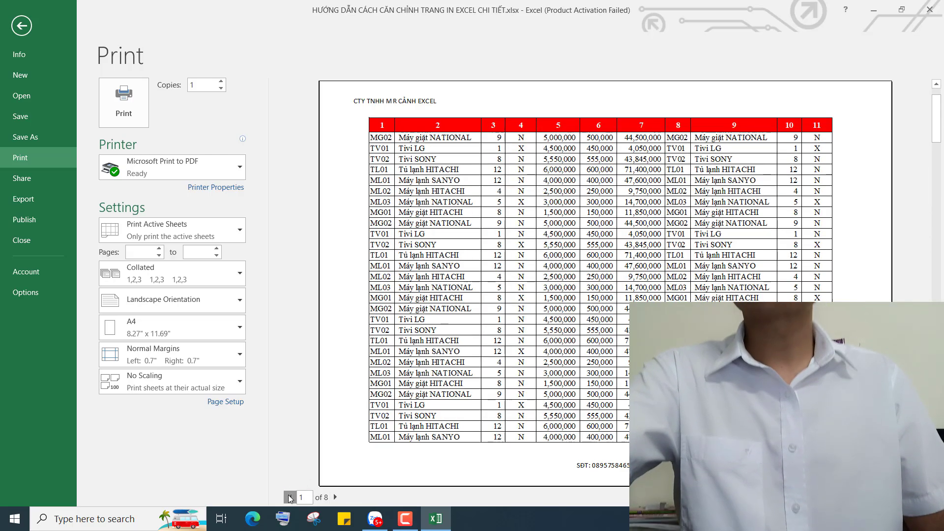
left_click(290, 497)
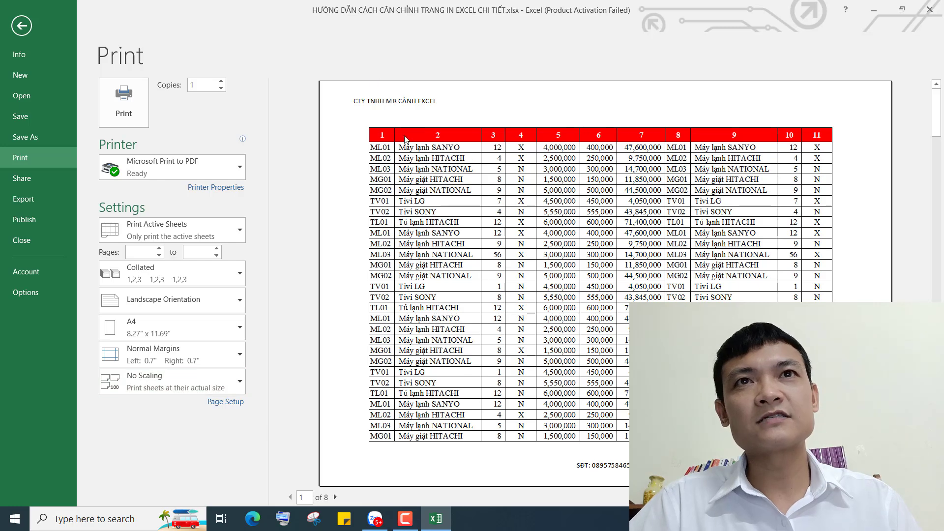
Set print scaling to Fit All Columns on One Page, cutting the printout to 3 pages
left_click(154, 379)
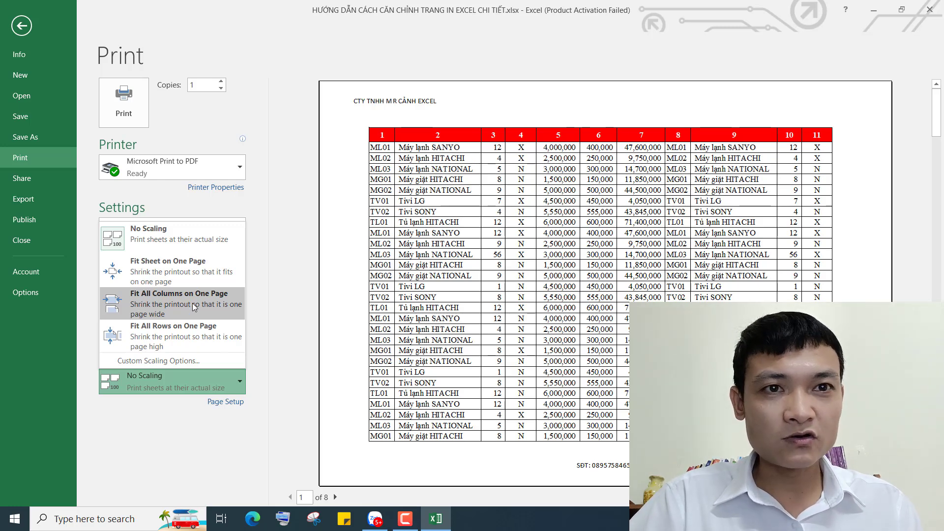
key("Escape")
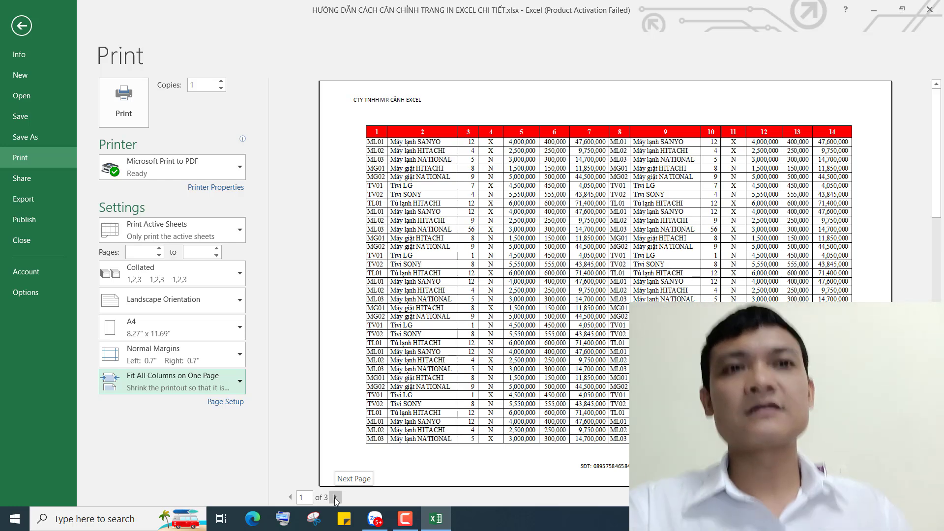
Go to page 3 of 3 in the scaled preview and turn on the margin guides
left_click(335, 497)
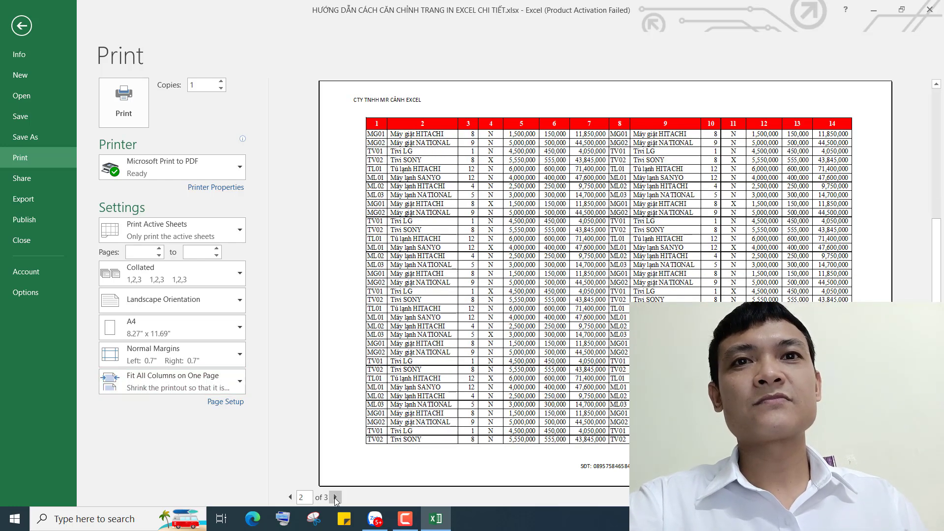
left_click(335, 498)
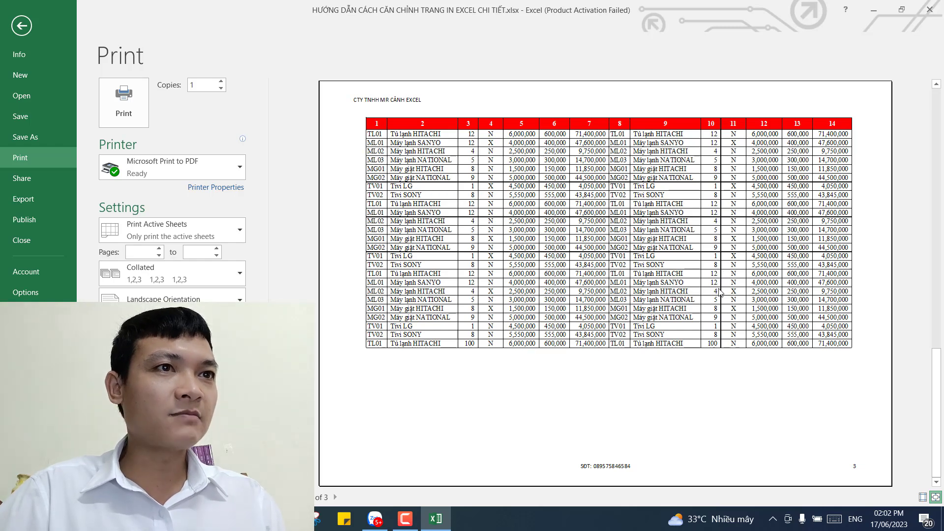
left_click(923, 498)
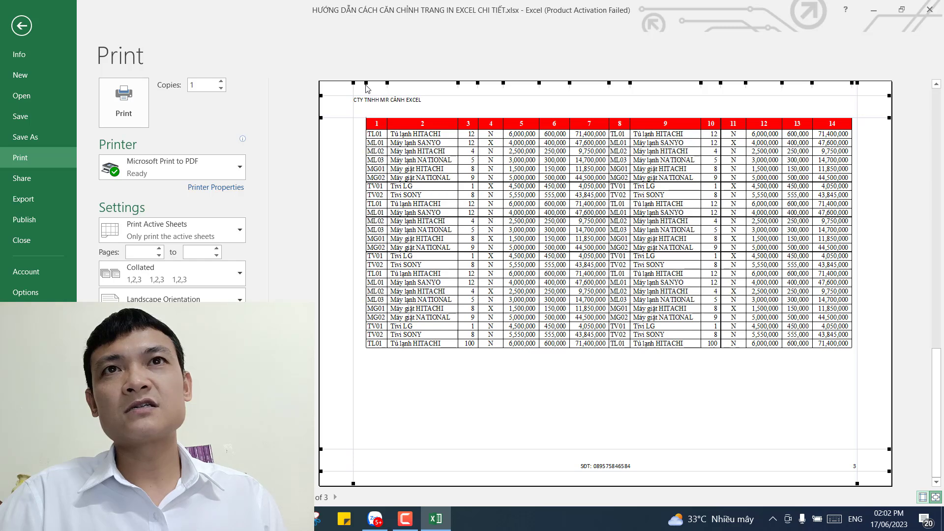
Drag the preview's column handles to shift the table's left edge, resize column 2 and widen column 14
left_click_drag(366, 85, 357, 85)
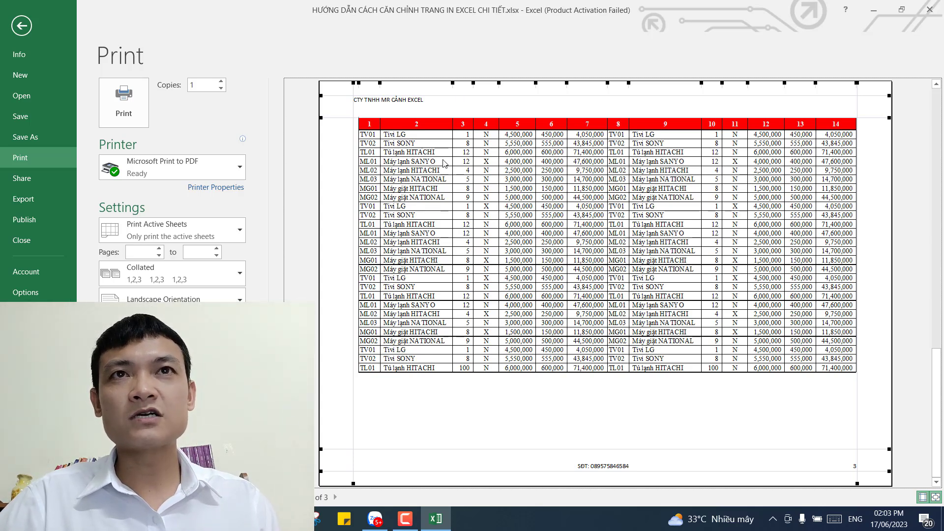
left_click_drag(452, 85, 448, 85)
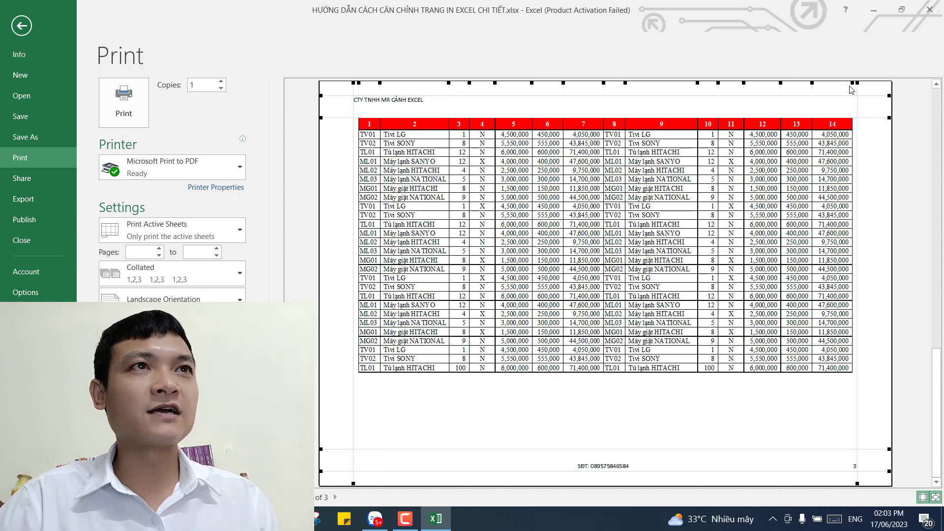
left_click_drag(853, 82, 856, 83)
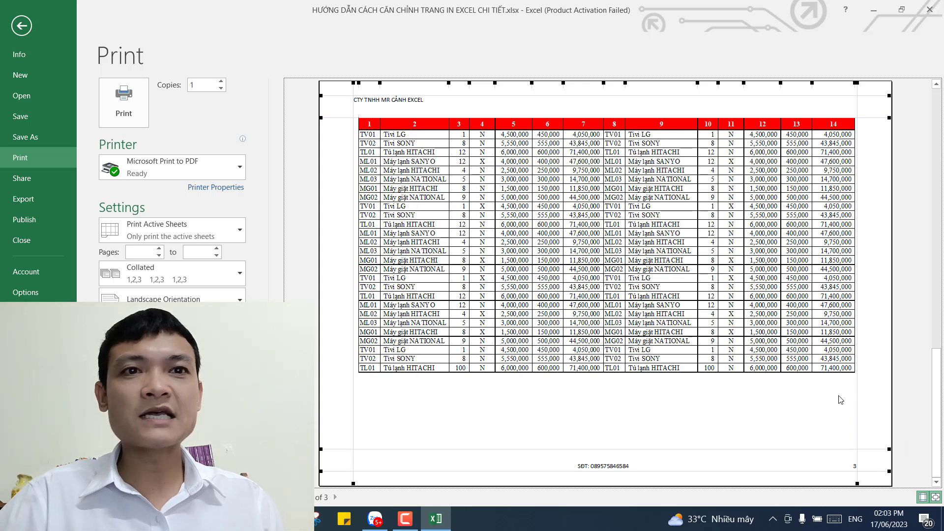
Hide the margin guides, leave the print preview and select cell J7 in the sales table
left_click(923, 497)
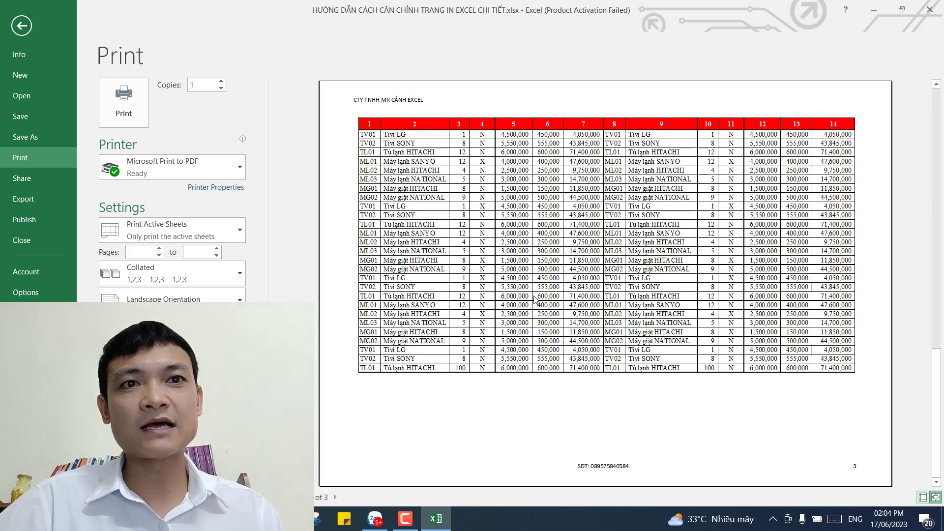
left_click(22, 25)
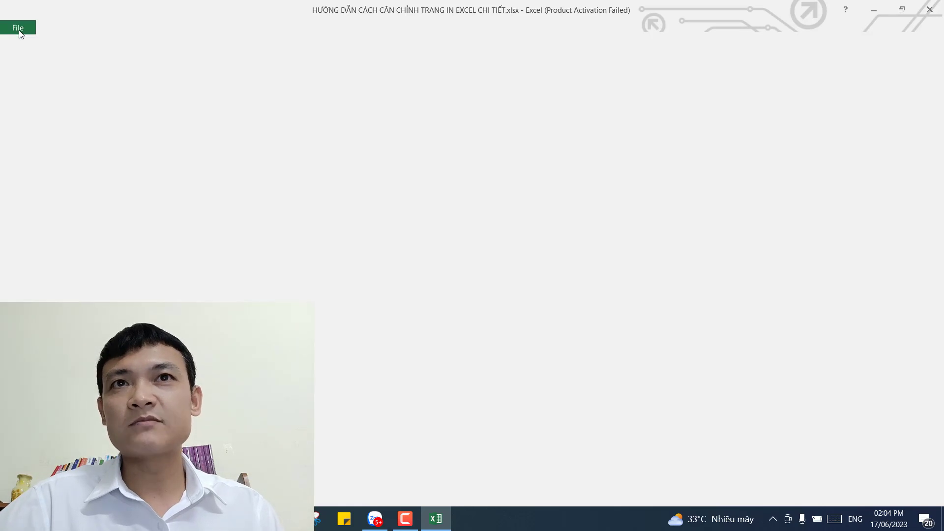
left_click(431, 214)
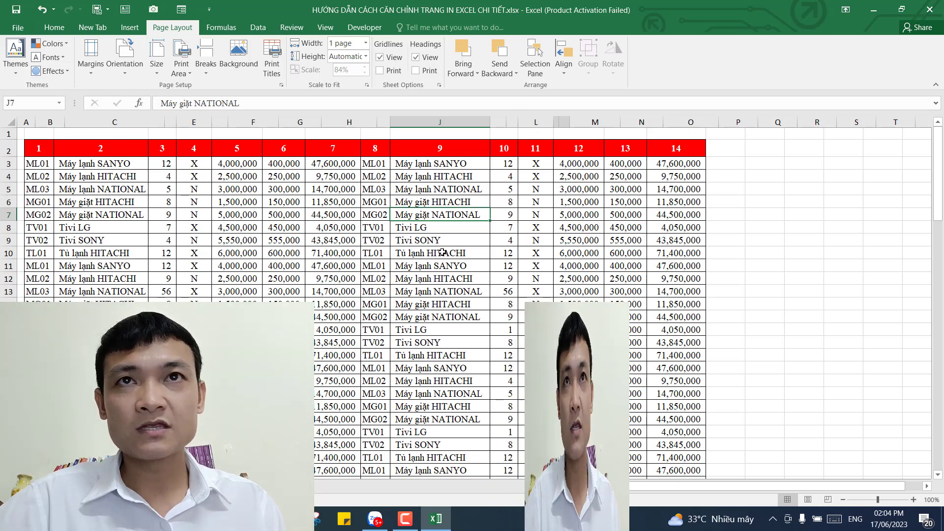
In Page Setup via Custom Margins, switch scaling to a fixed percentage and confirm
key("Down")
key("Down")
key("Down")
key("Down")
key("Down")
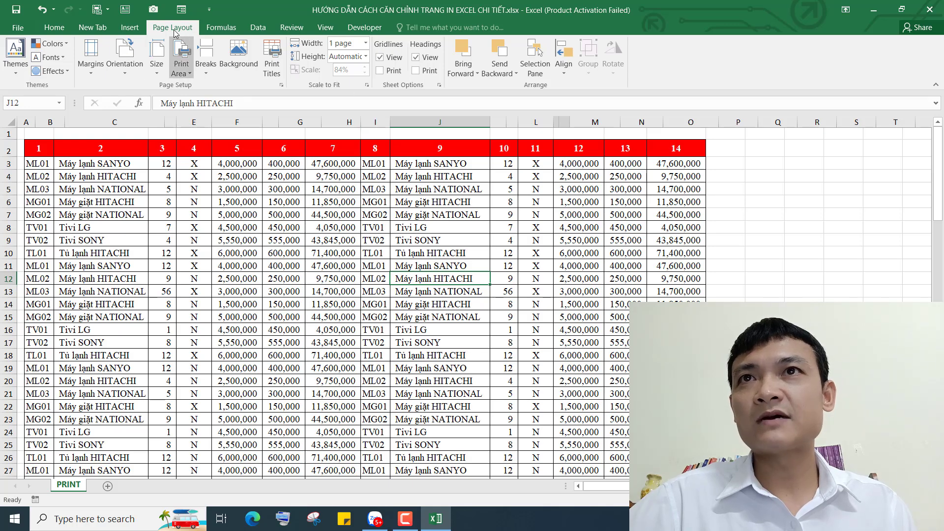
left_click(91, 57)
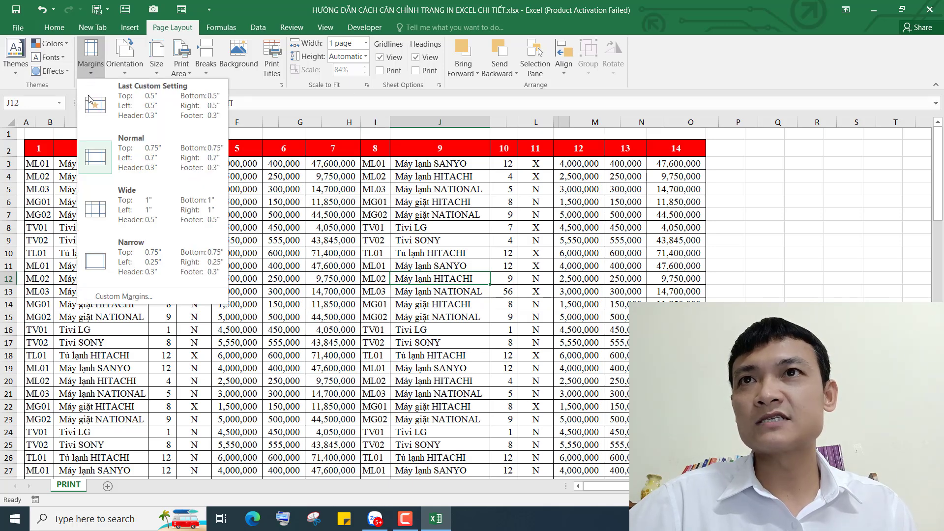
left_click(114, 296)
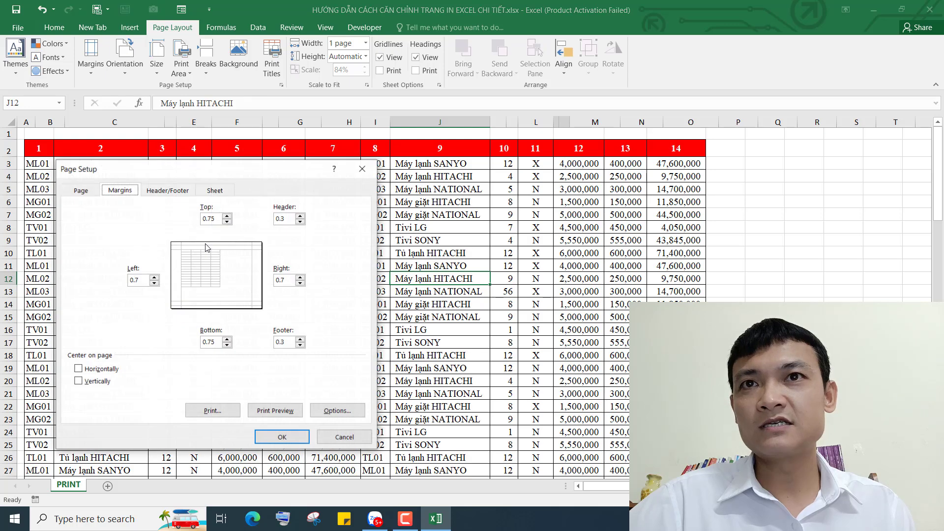
left_click(81, 192)
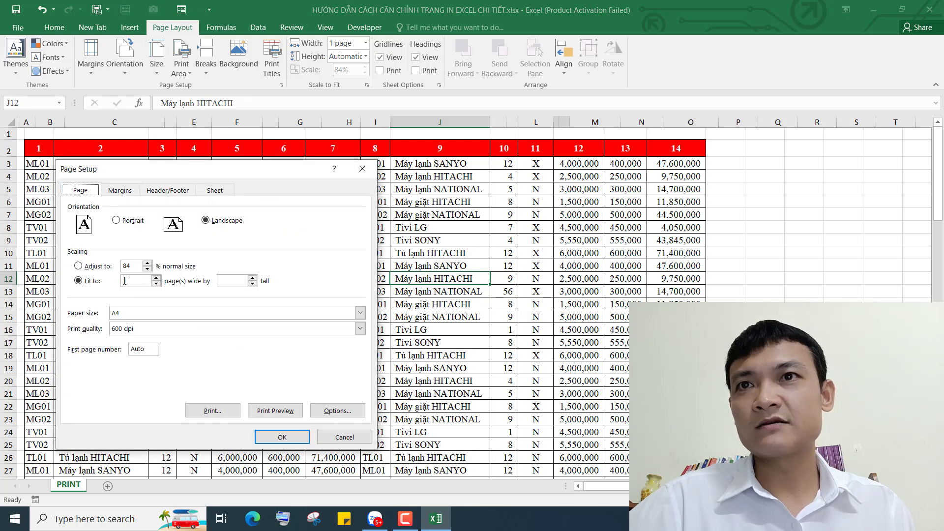
left_click(115, 266)
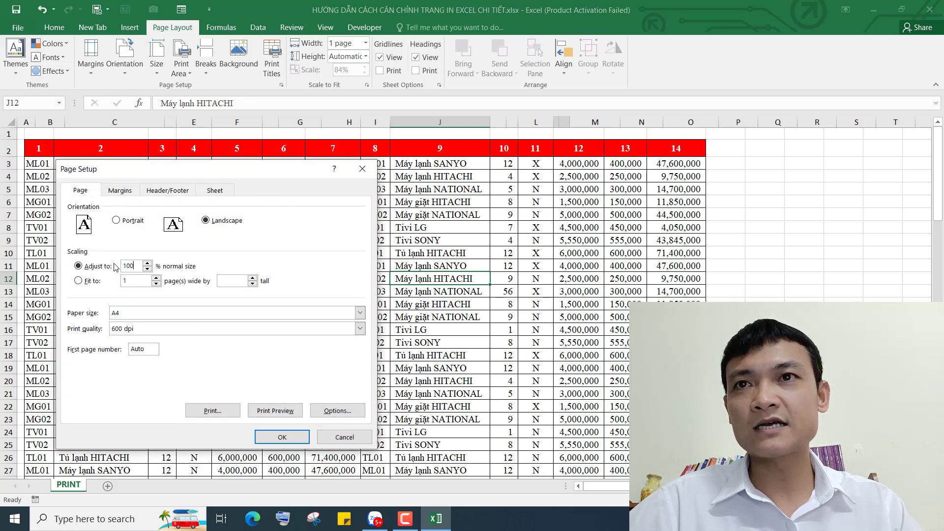
left_click(278, 436)
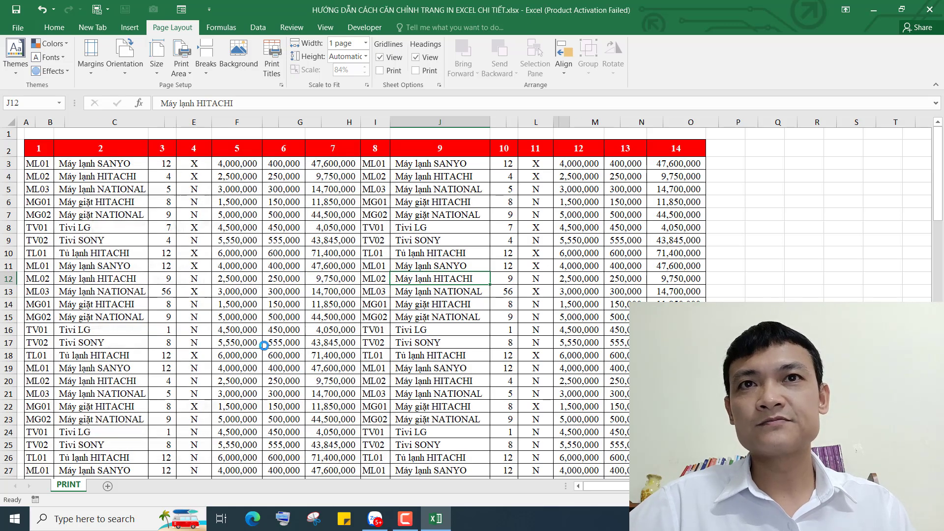
Select cell J10 and switch the PRINT sheet to Page Break Preview
left_click(407, 257)
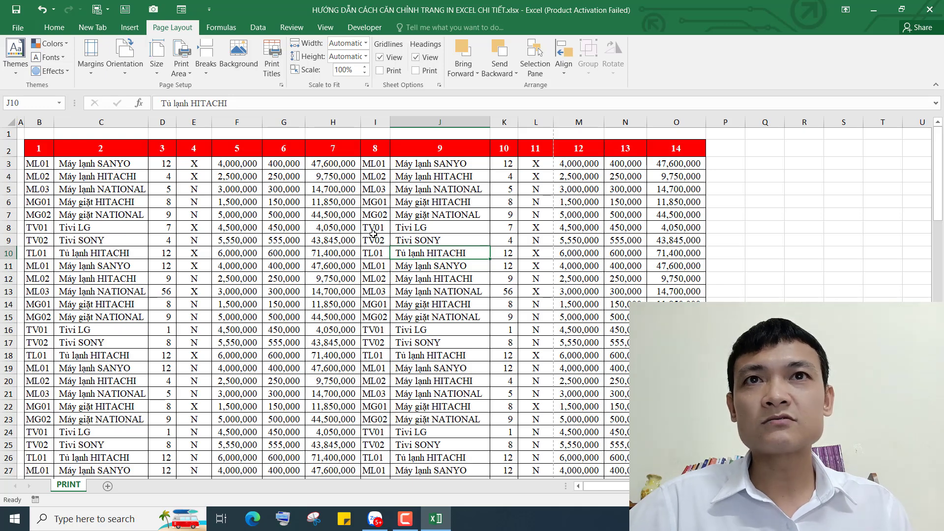
left_click(325, 29)
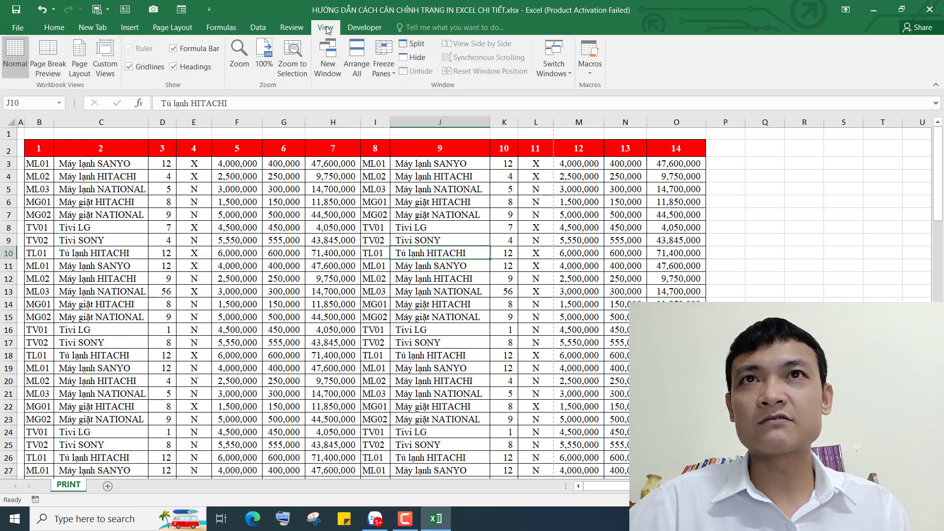
left_click(54, 66)
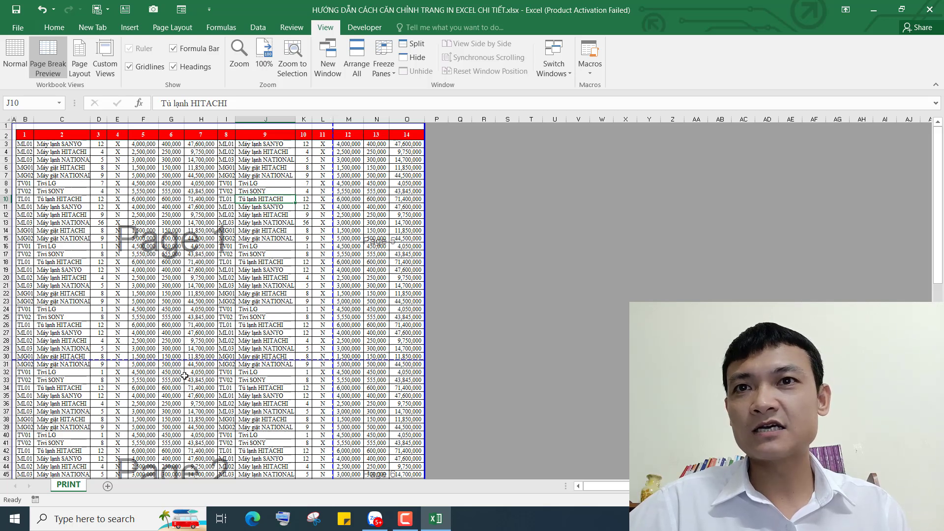
Drag the vertical page break to the table's right edge so all 14 columns fit Page 1
scroll(319, 253, "down", 1)
scroll(320, 254, "down", 3)
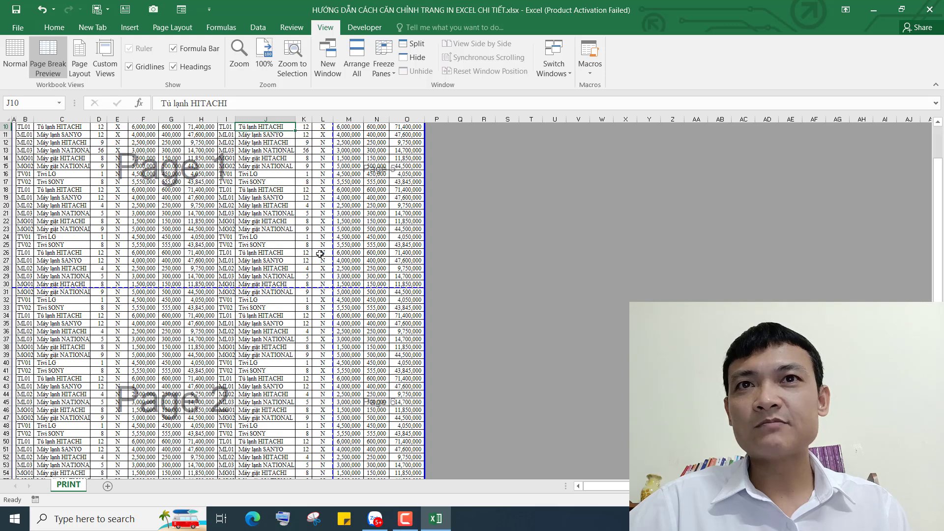
scroll(320, 254, "up", 3)
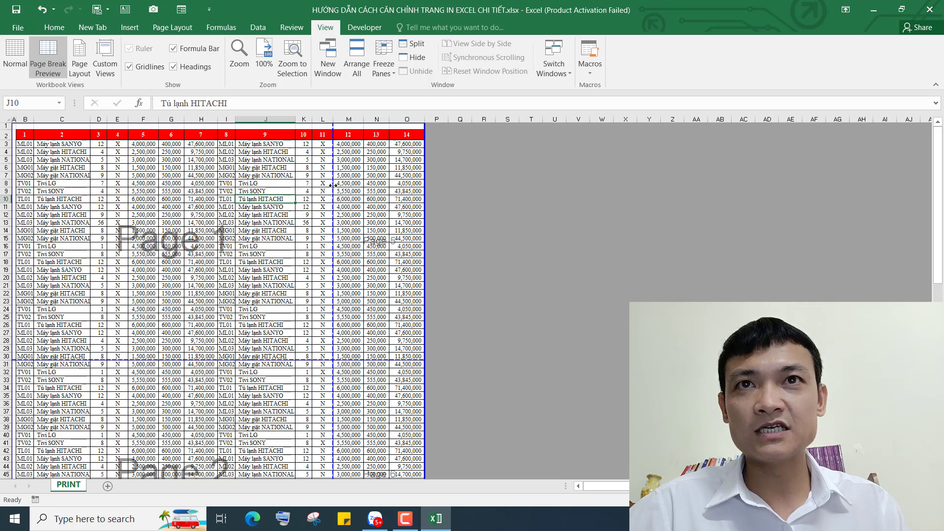
left_click_drag(333, 186, 425, 189)
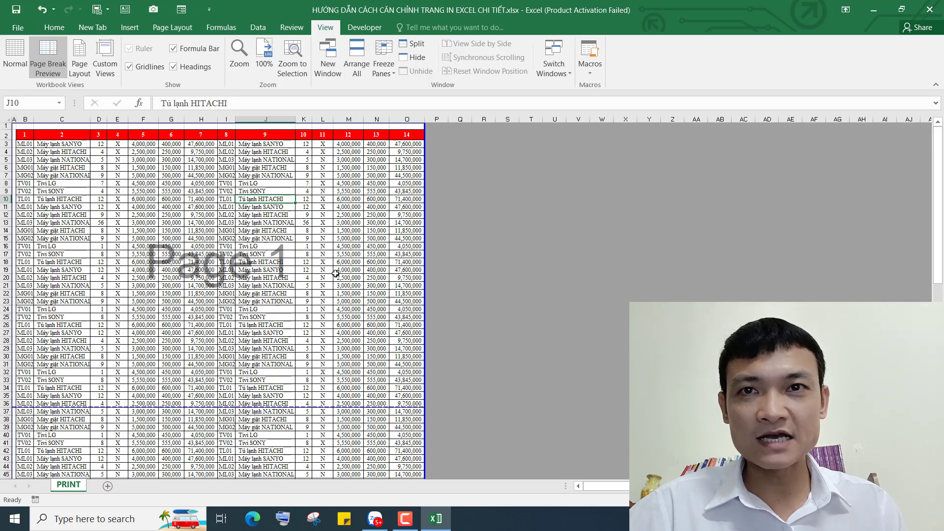
scroll(196, 315, "down", 1)
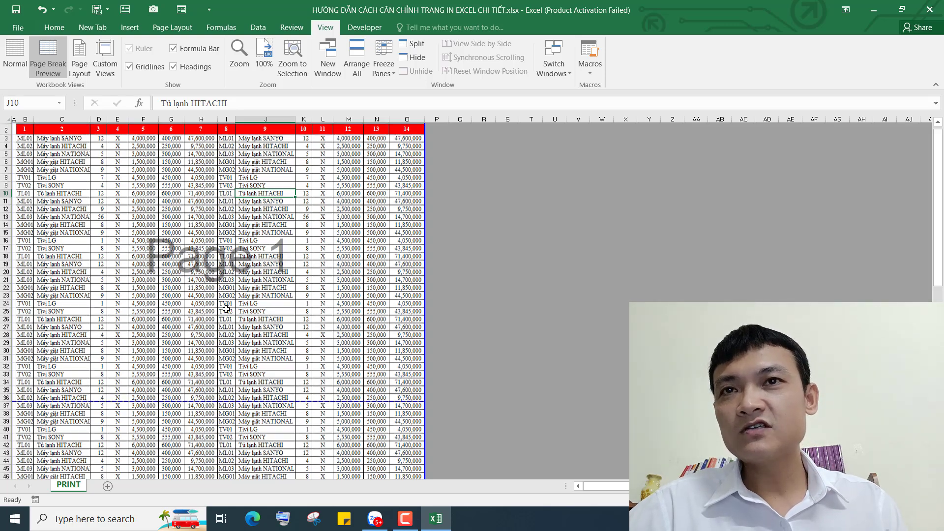
scroll(125, 327, "up", 1)
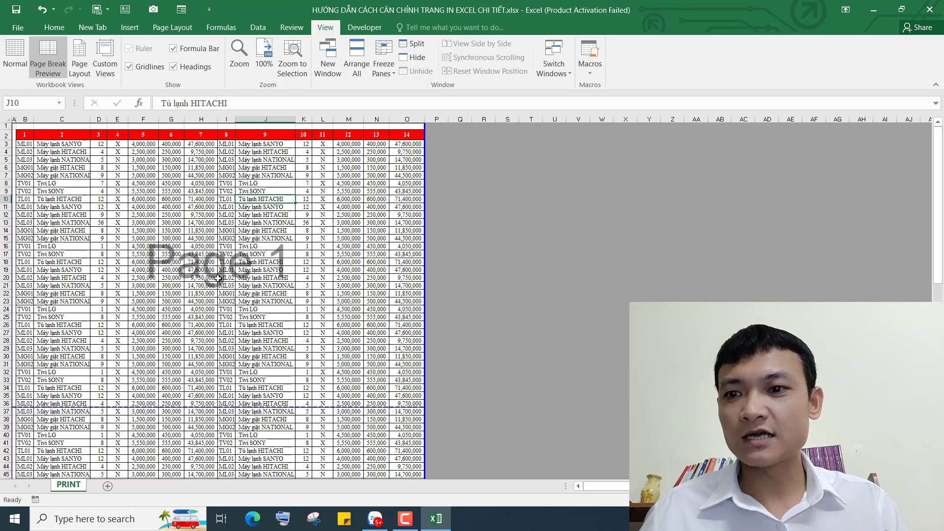
scroll(219, 276, "up", 3, "ctrl")
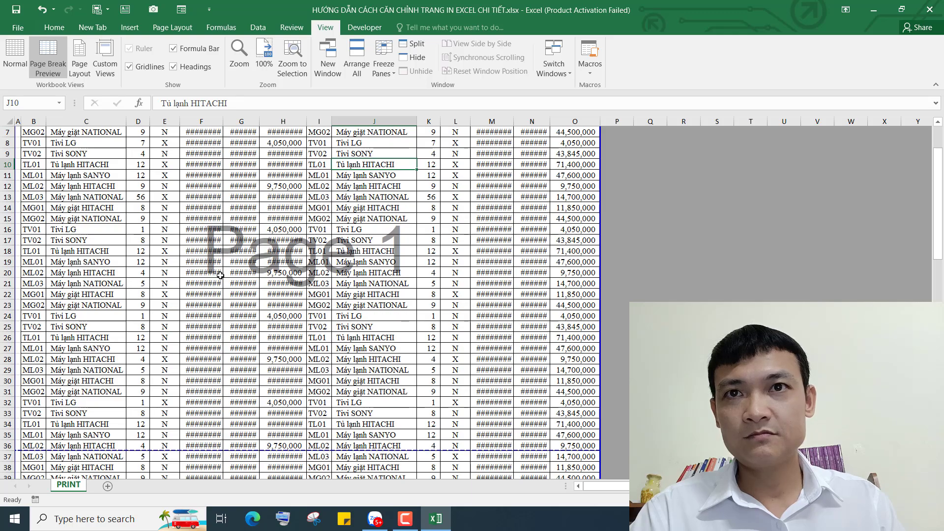
scroll(219, 275, "down", 1, "ctrl")
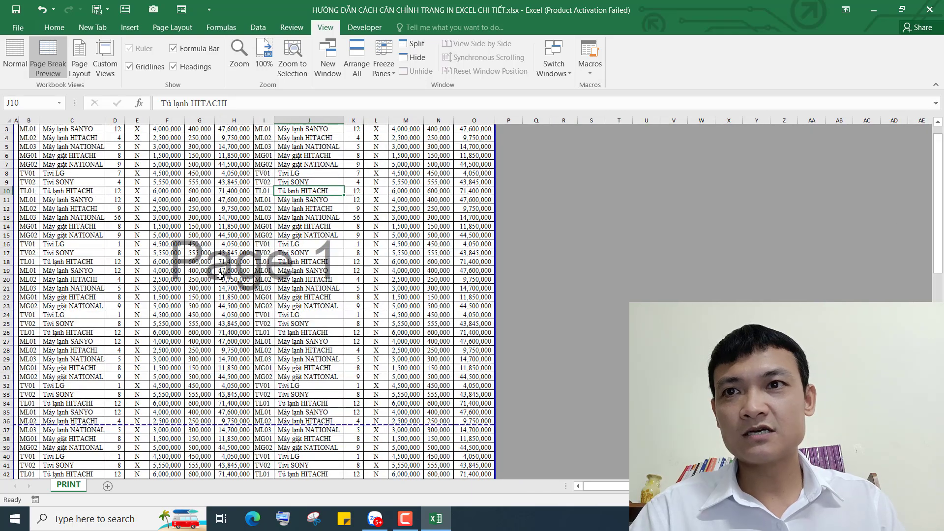
scroll(220, 275, "up", 1)
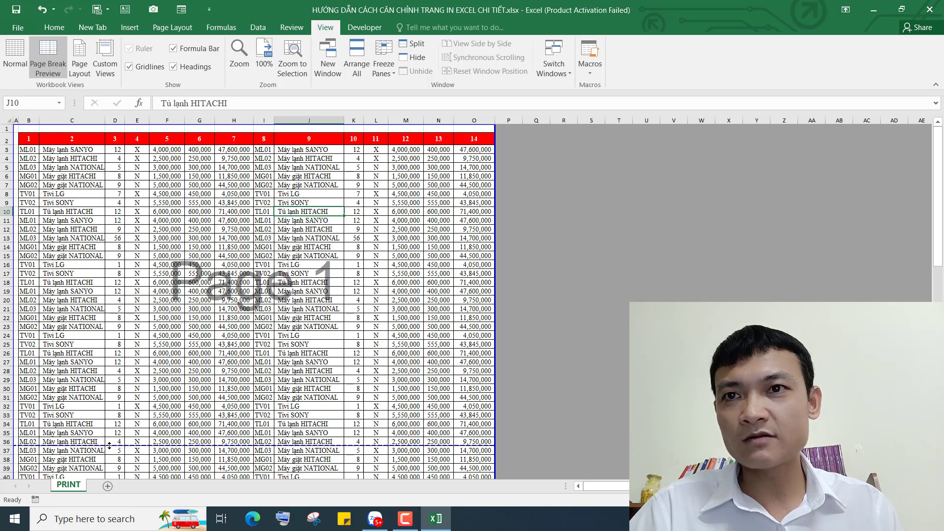
Move the first horizontal page break up to just below row 30
left_click_drag(109, 445, 116, 394)
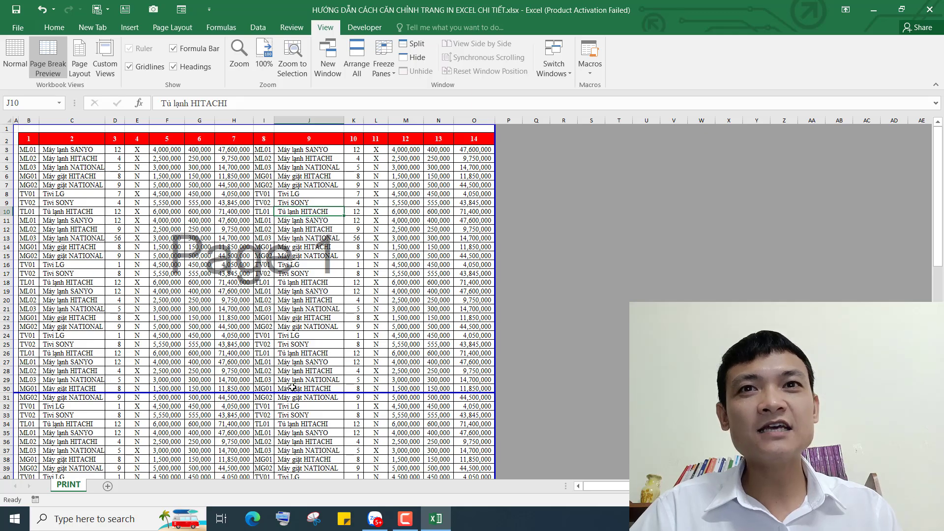
scroll(265, 320, "down", 2)
scroll(265, 321, "down", 10)
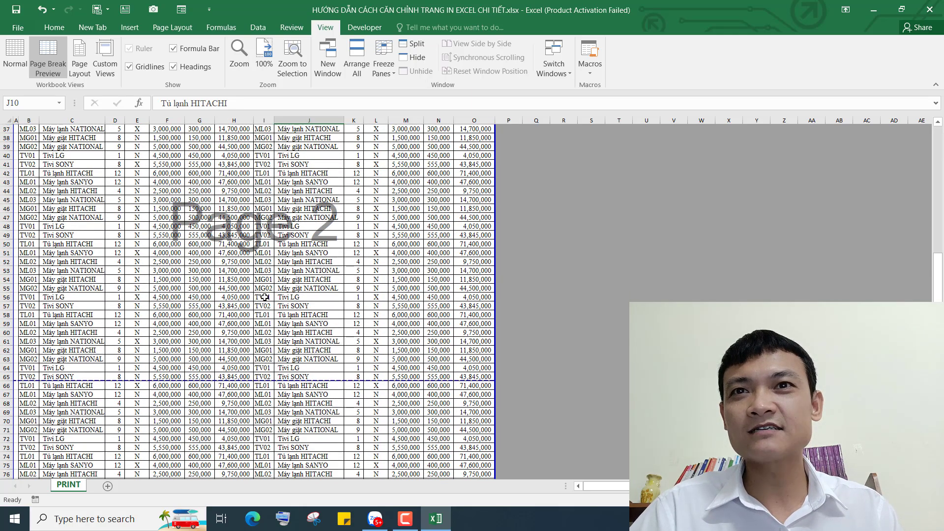
scroll(265, 297, "up", 4)
scroll(265, 297, "down", 3)
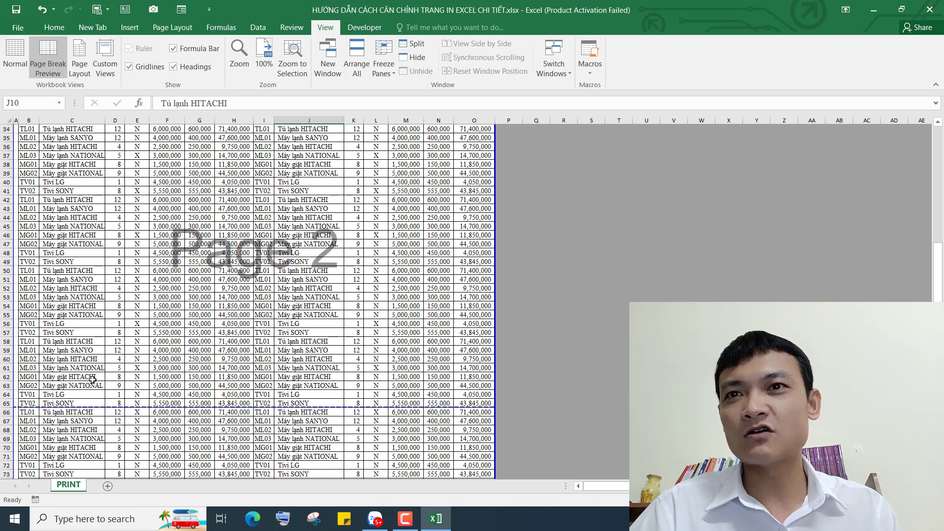
Move the next horizontal page break up to just below row 60
left_click_drag(145, 407, 148, 363)
scroll(306, 346, "down", 5)
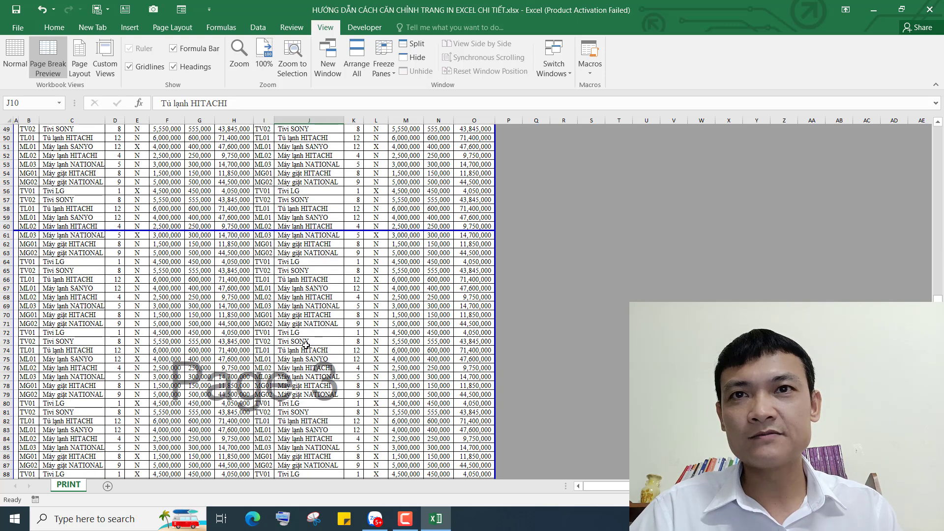
scroll(305, 346, "down", 6)
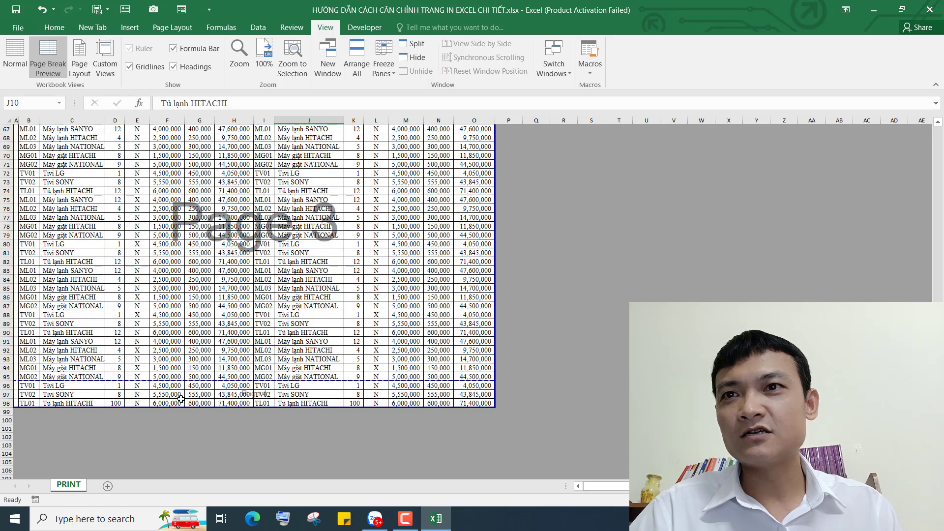
scroll(276, 372, "up", 20)
scroll(275, 373, "down", 17)
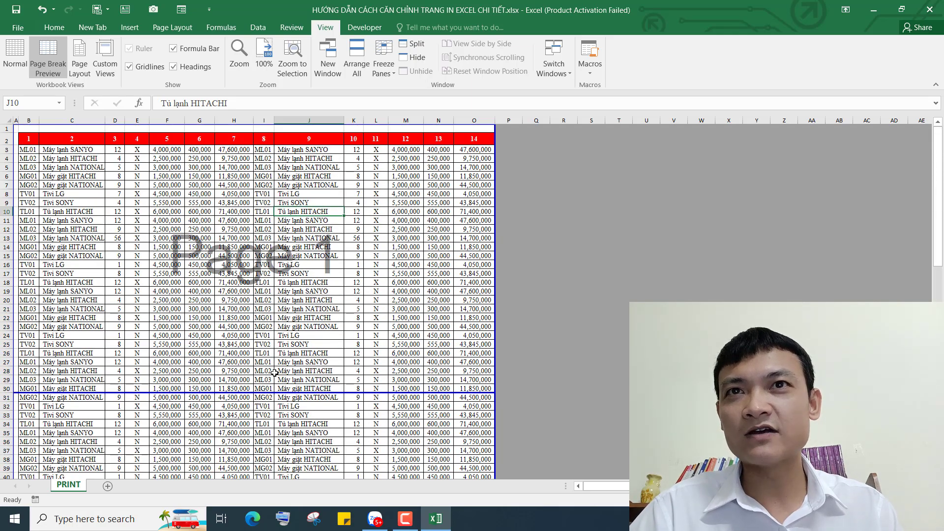
scroll(280, 378, "down", 2)
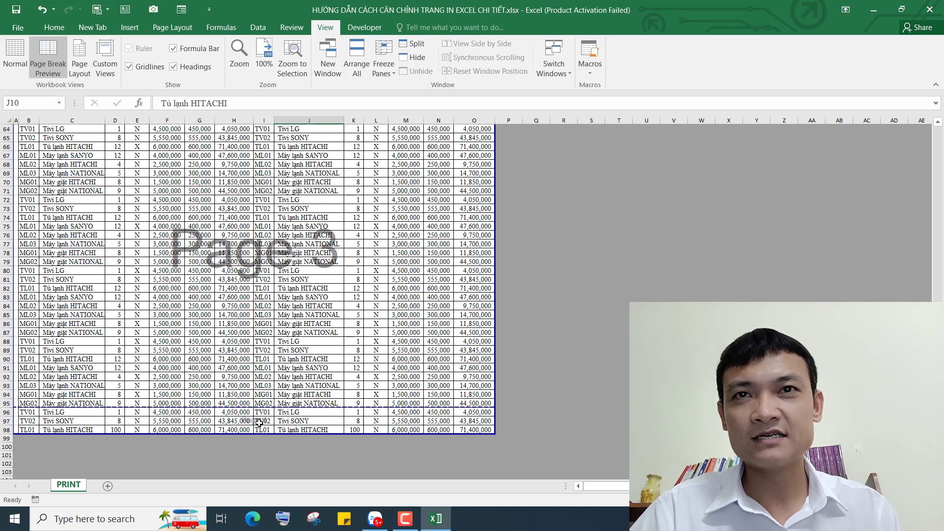
scroll(310, 376, "up", 20)
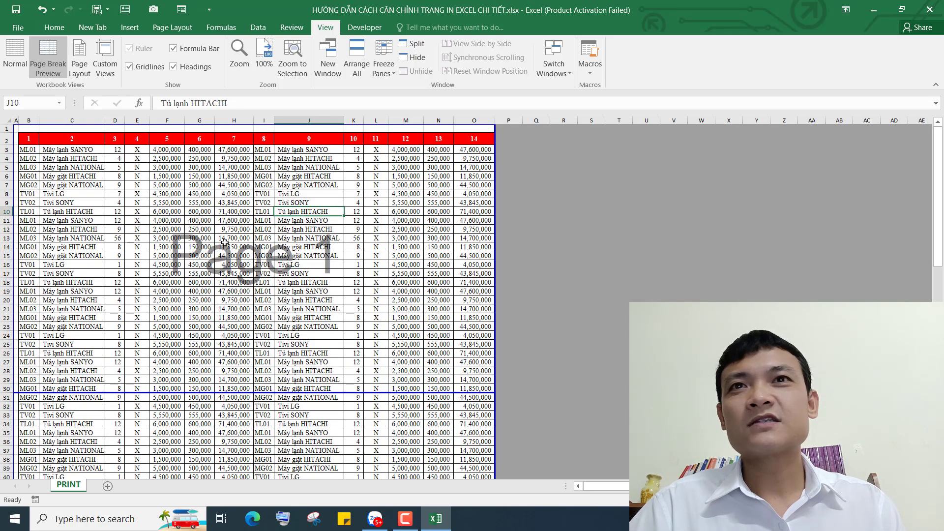
Open the print preview to check the 4-page A4 landscape layout with Custom Scaling
left_click(17, 27)
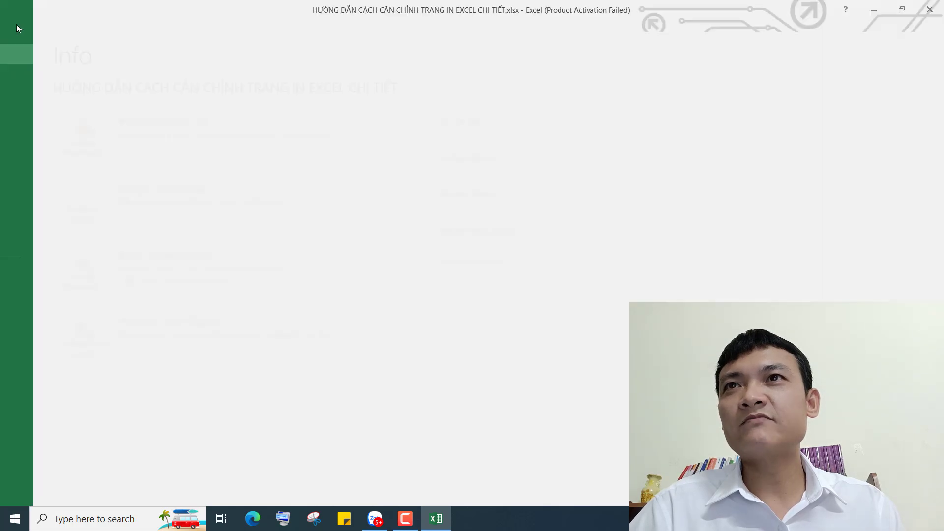
left_click(26, 159)
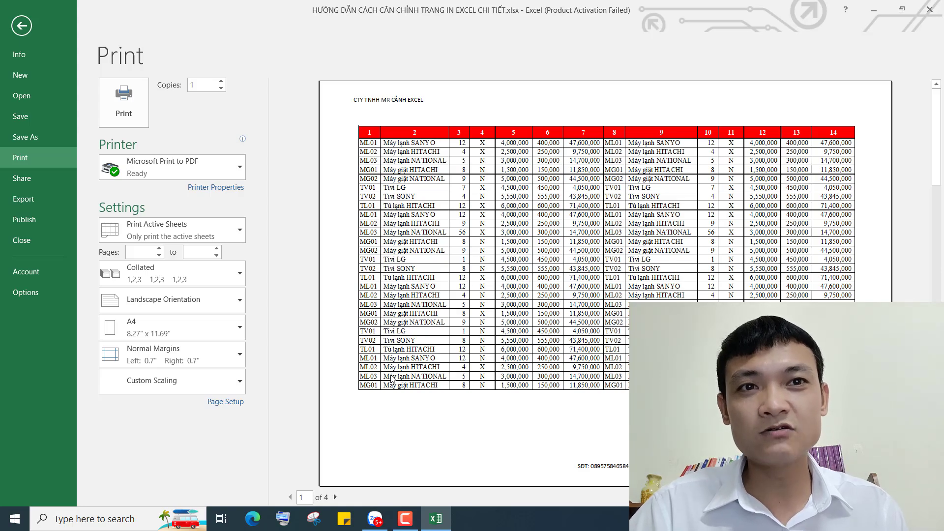
left_click(22, 26)
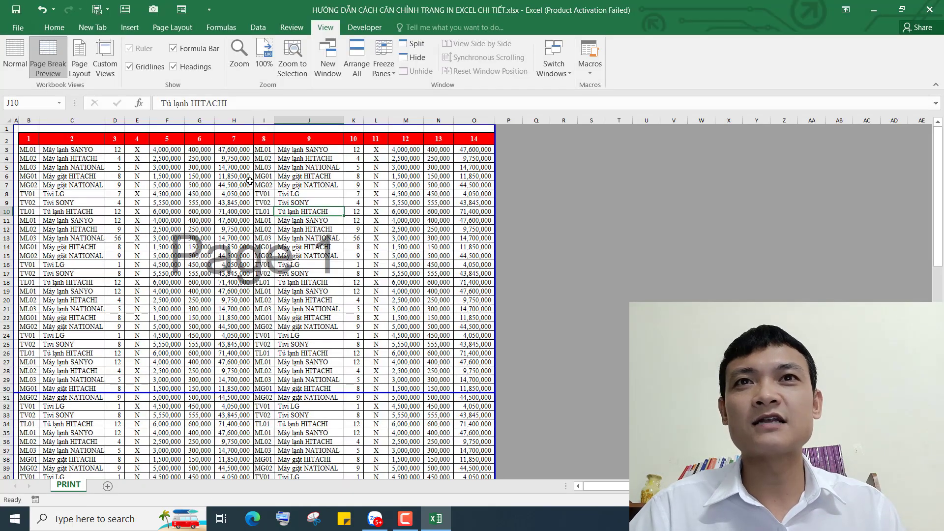